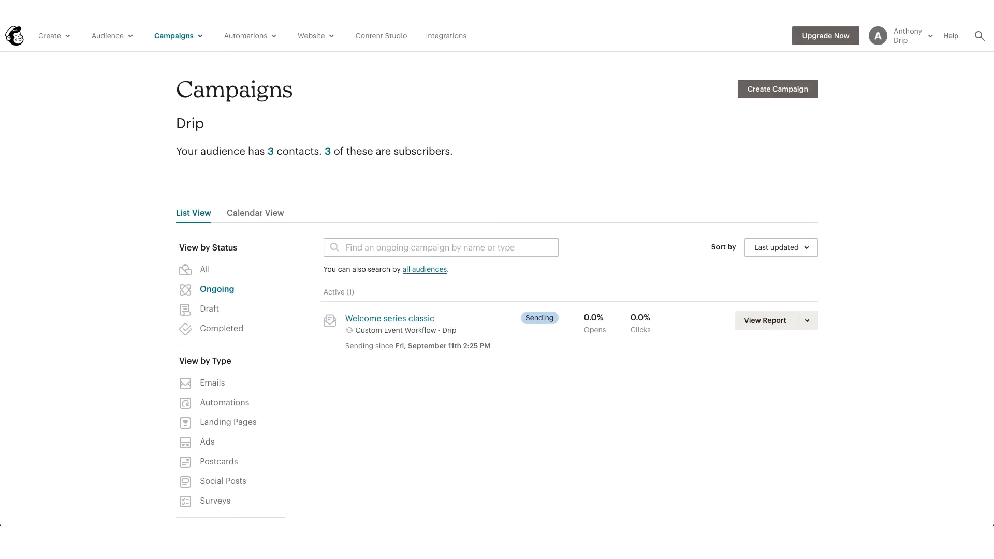
- Review the automation types in Drip and open the ongoing Welcome series classic campaign in Mailchimp for editing
{"action": "left_click", "coordinate": [175, 36]}
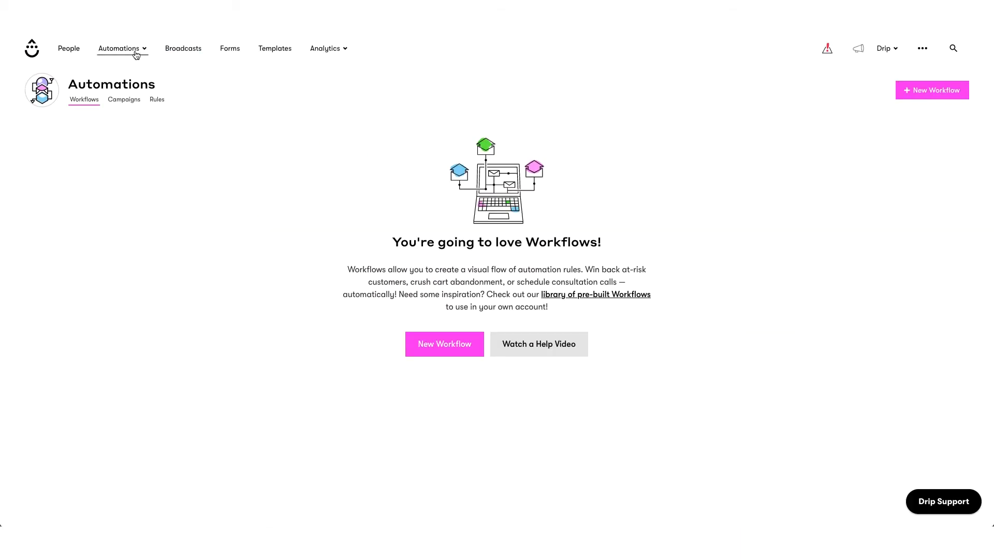
{"action": "left_click", "coordinate": [125, 49]}
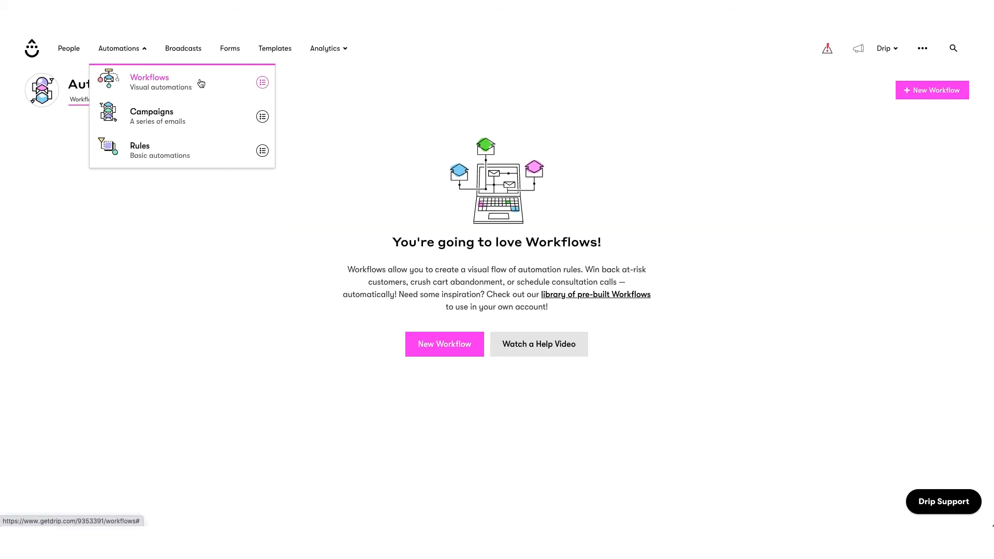
{"action": "left_click", "coordinate": [246, 236]}
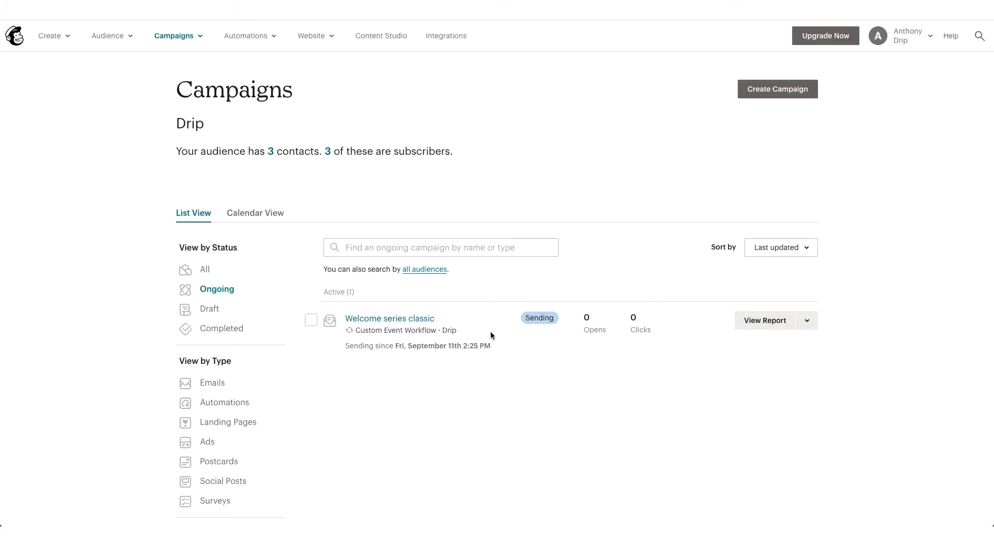
{"action": "left_click", "coordinate": [807, 321]}
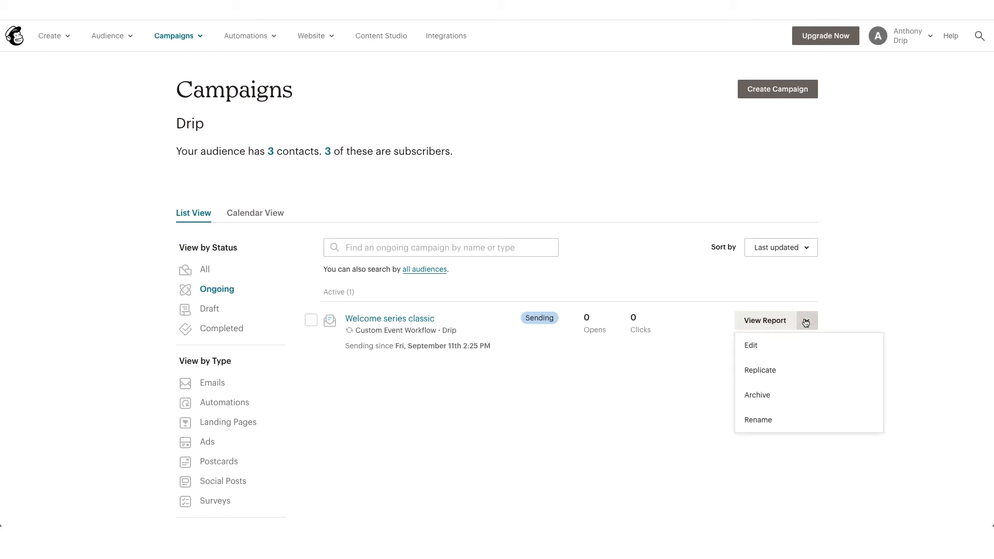
{"action": "left_click", "coordinate": [788, 351]}
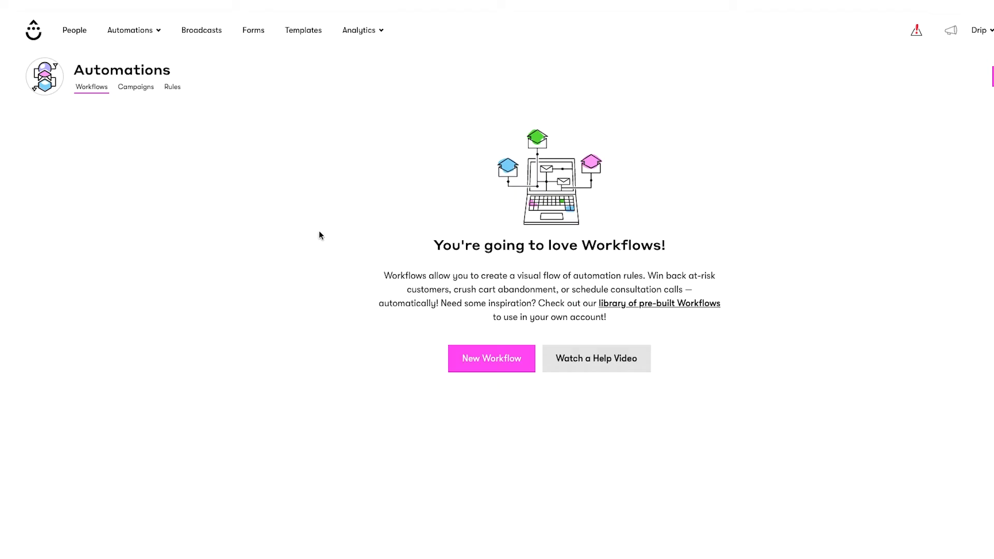
- Create a new Drip workflow named Welcome Series
{"action": "left_click", "coordinate": [154, 31]}
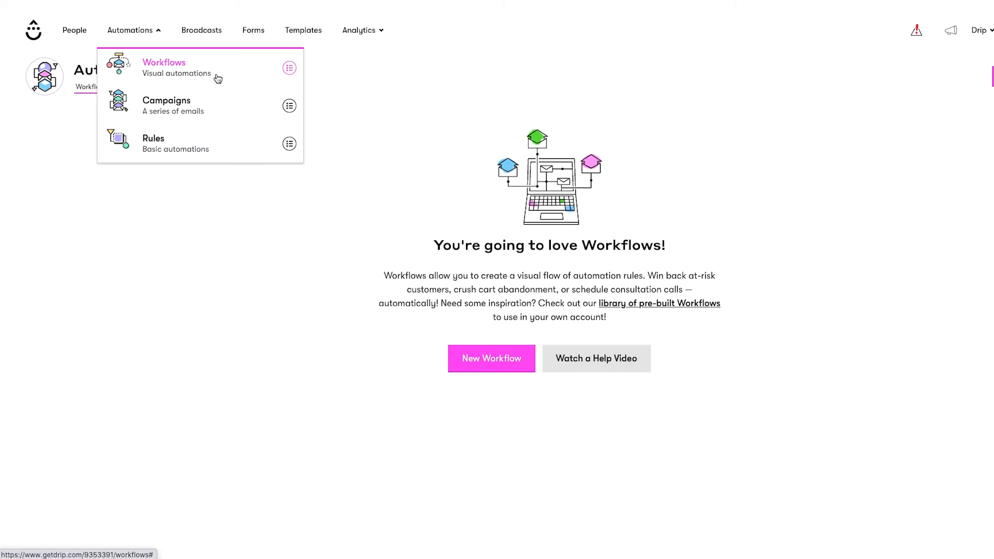
{"action": "left_click", "coordinate": [499, 365]}
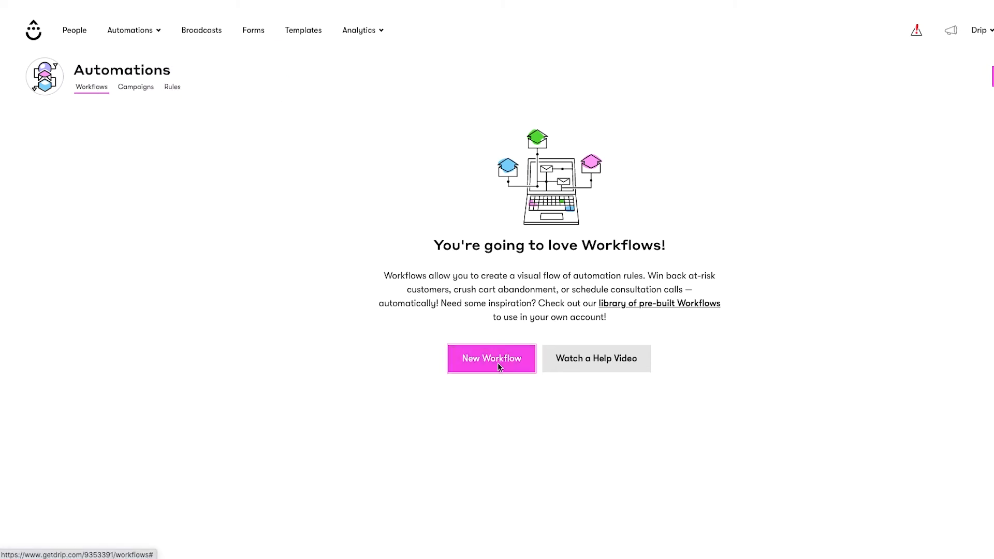
{"action": "type", "text": "Welcome S"}
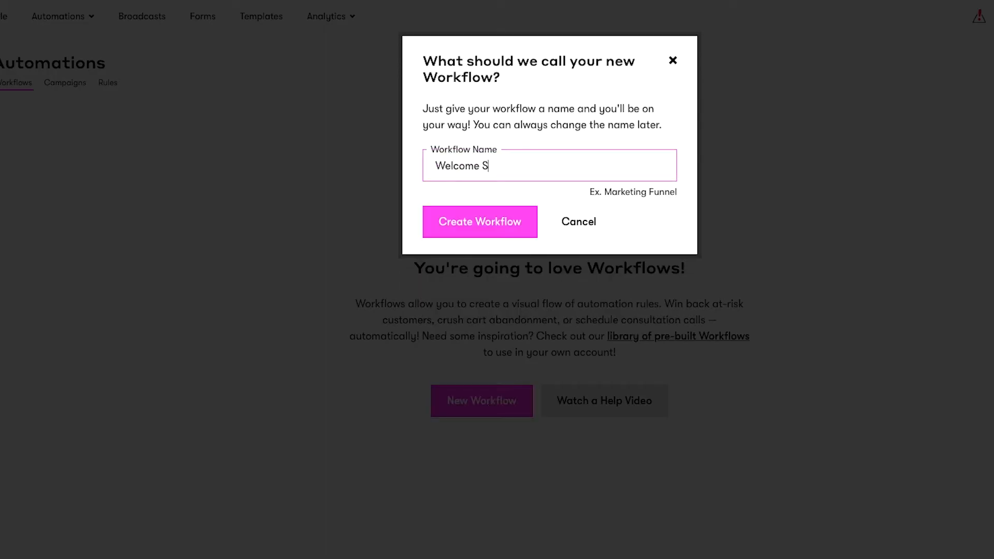
{"action": "type", "text": "eries"}
{"action": "left_click", "coordinate": [477, 234]}
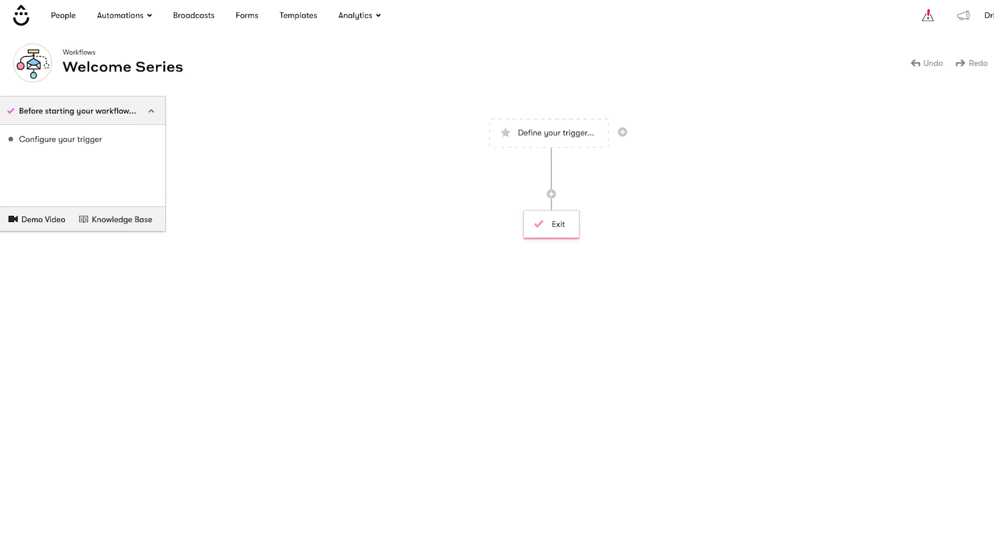
- Define the workflow's first trigger as the WooCommerce event Customer created, applying to everyone
{"action": "left_click", "coordinate": [547, 144]}
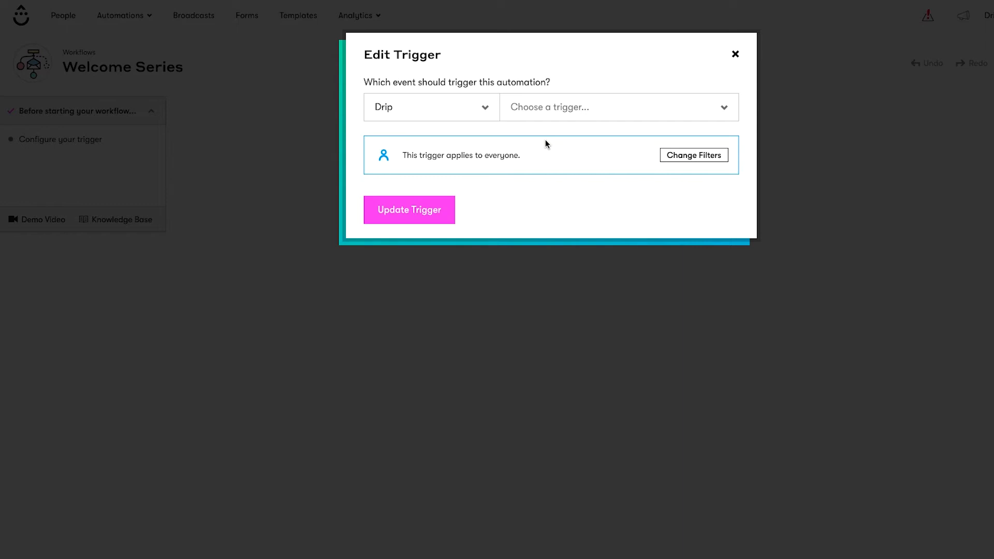
{"action": "left_click", "coordinate": [477, 106]}
{"action": "scroll", "coordinate": [454, 214], "scroll_direction": "down", "scroll_amount": 5}
{"action": "scroll", "coordinate": [454, 214], "scroll_direction": "down", "scroll_amount": 2}
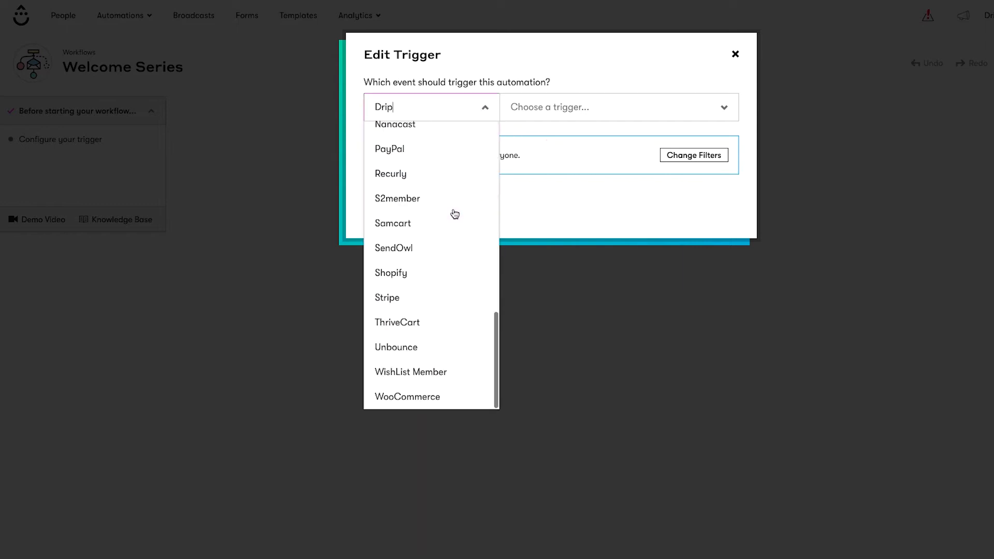
{"action": "left_click", "coordinate": [467, 402]}
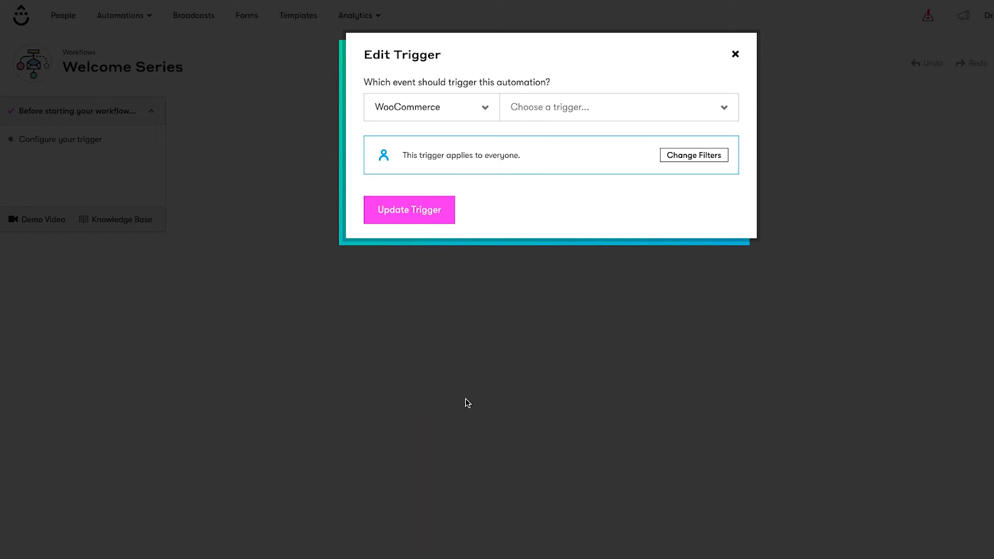
{"action": "left_click", "coordinate": [563, 106]}
{"action": "left_click", "coordinate": [570, 145]}
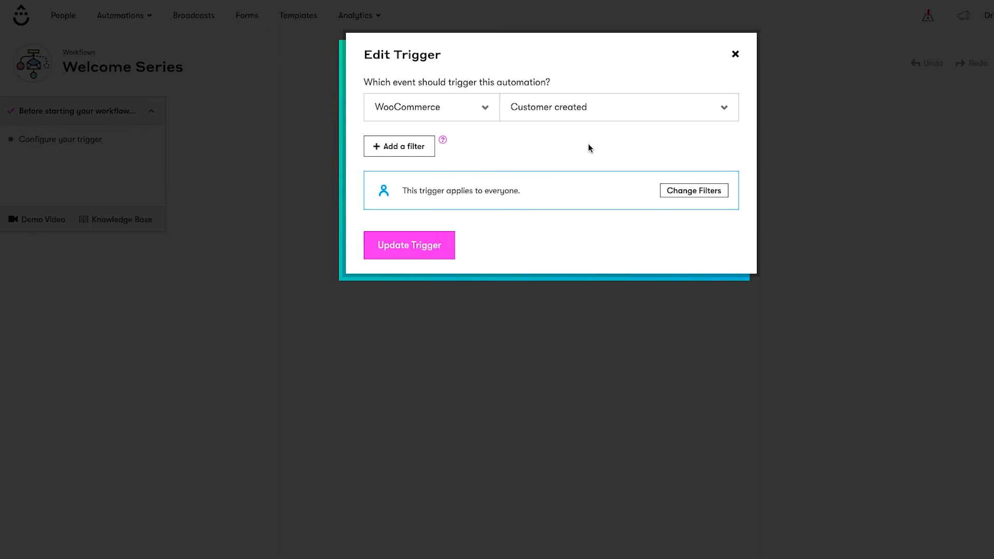
{"action": "left_click", "coordinate": [411, 249]}
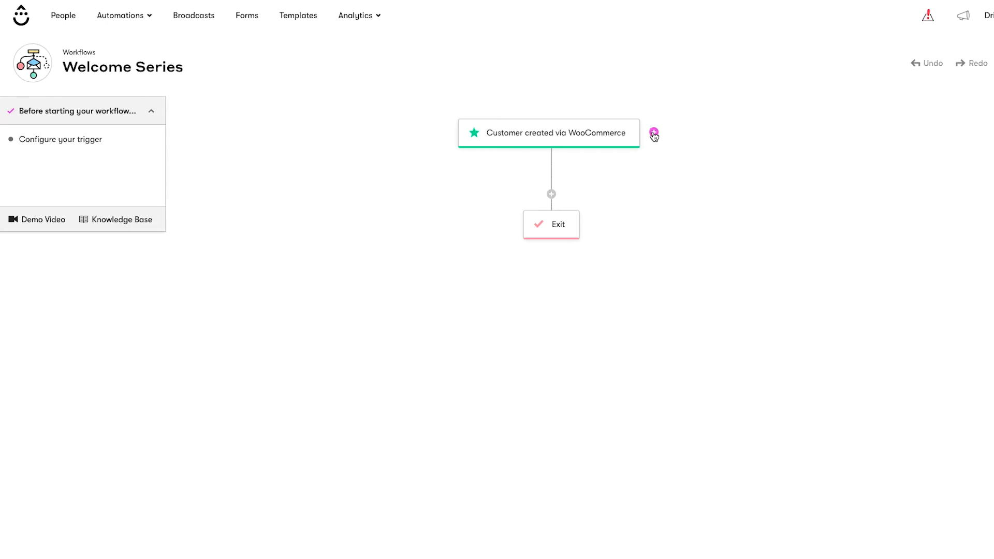
- Add a second trigger to the workflow using the Shopify event Customer created
{"action": "left_click", "coordinate": [654, 133]}
{"action": "left_click", "coordinate": [627, 133]}
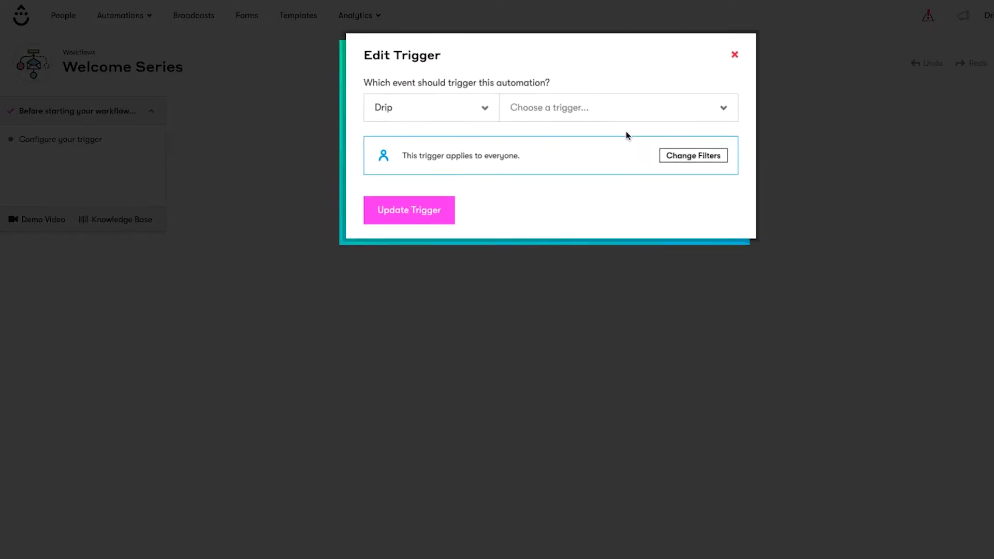
{"action": "left_click", "coordinate": [449, 117]}
{"action": "scroll", "coordinate": [455, 253], "scroll_direction": "down", "scroll_amount": 5}
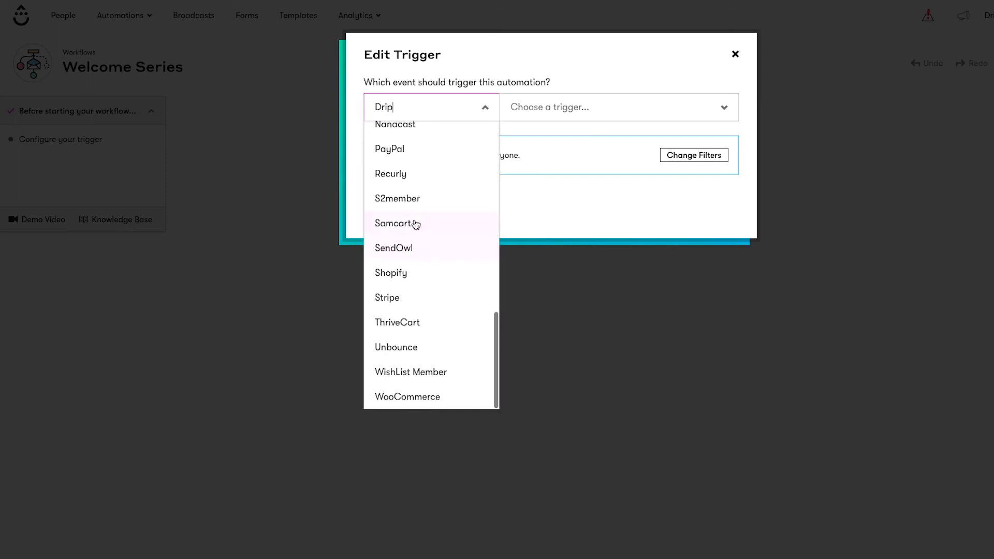
{"action": "left_click", "coordinate": [422, 277]}
{"action": "left_click", "coordinate": [603, 105]}
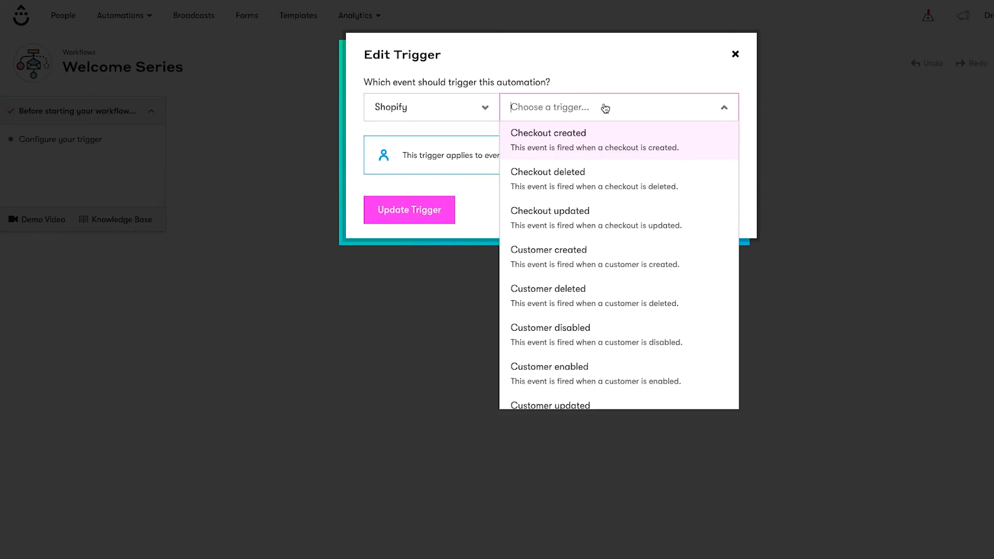
{"action": "left_click", "coordinate": [543, 251]}
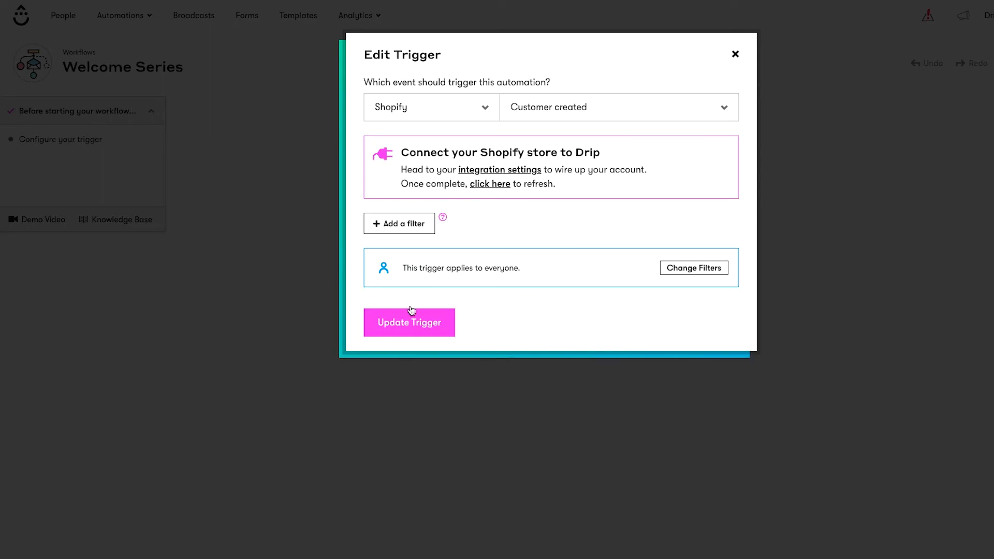
{"action": "left_click", "coordinate": [418, 324]}
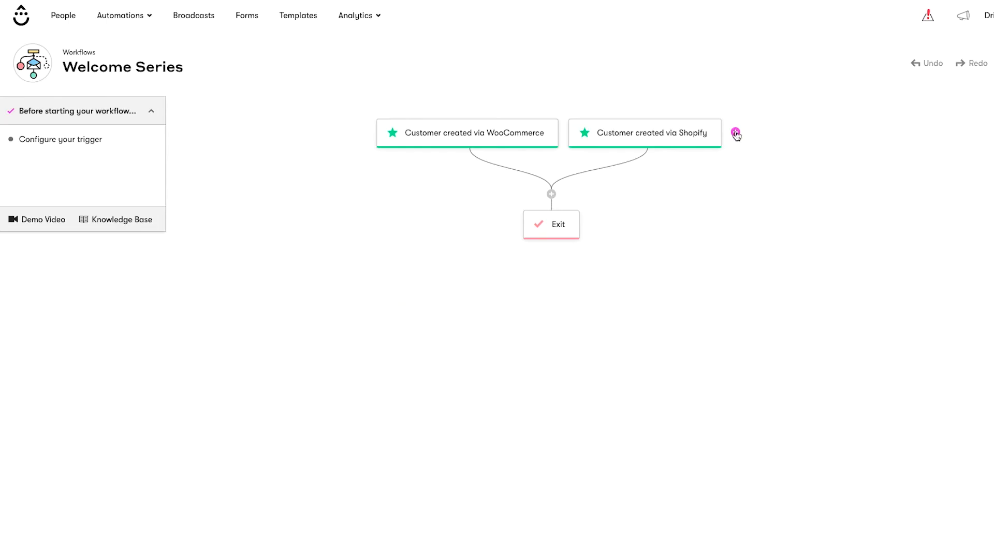
- Add a third trigger to the workflow using the Magento event Customer created
{"action": "left_click", "coordinate": [735, 132]}
{"action": "left_click", "coordinate": [722, 144]}
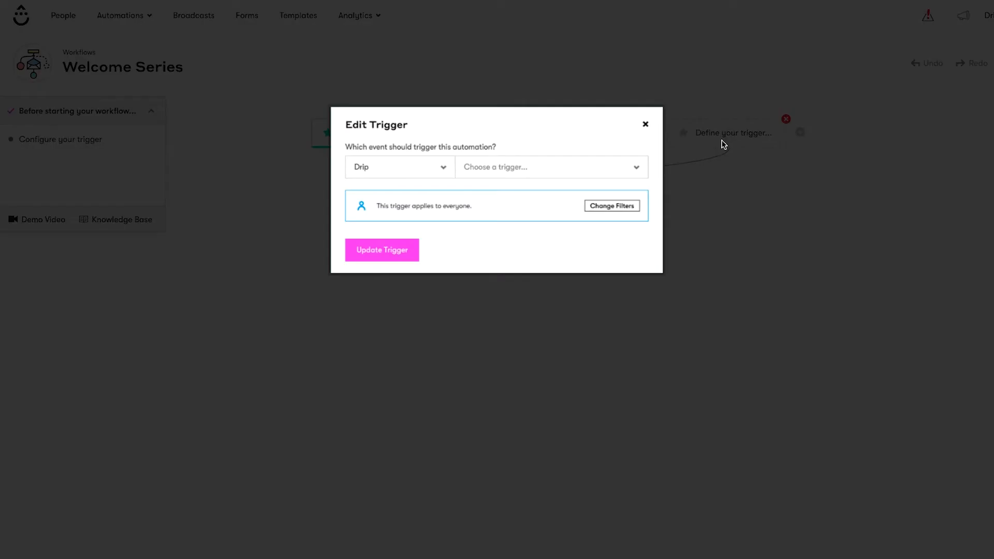
{"action": "left_click", "coordinate": [473, 112]}
{"action": "scroll", "coordinate": [414, 239], "scroll_direction": "down", "scroll_amount": 6}
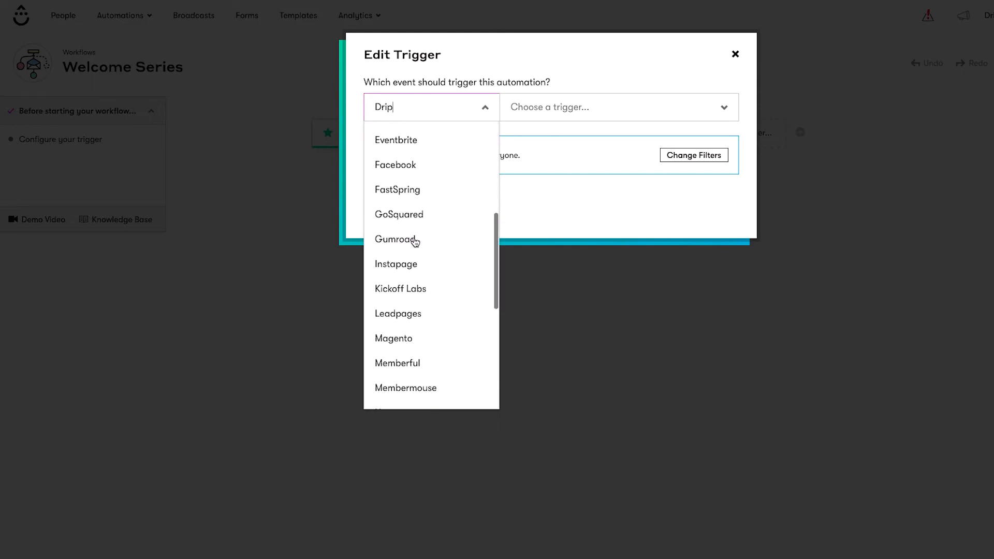
{"action": "scroll", "coordinate": [415, 240], "scroll_direction": "down", "scroll_amount": 2}
{"action": "left_click", "coordinate": [417, 282]}
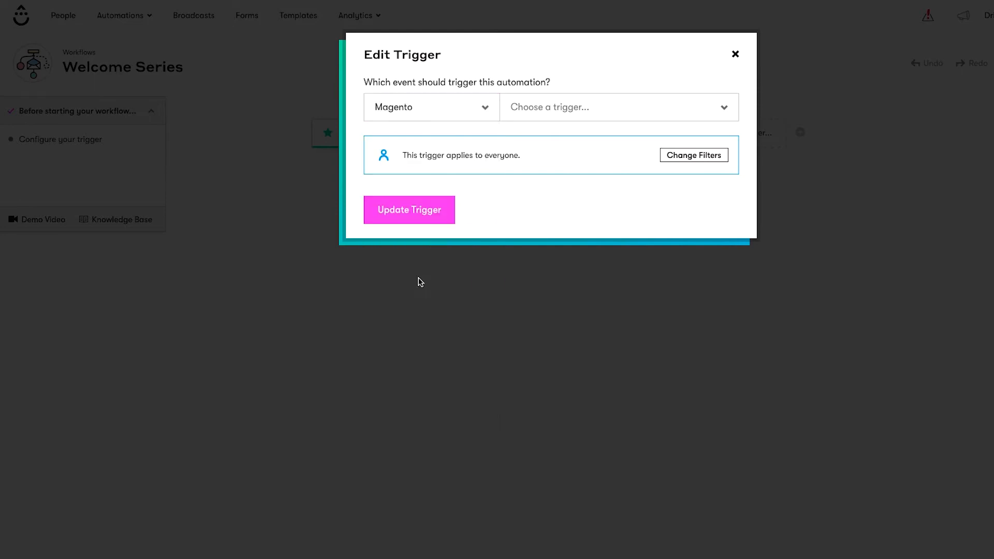
{"action": "left_click", "coordinate": [569, 111]}
{"action": "left_click", "coordinate": [598, 149]}
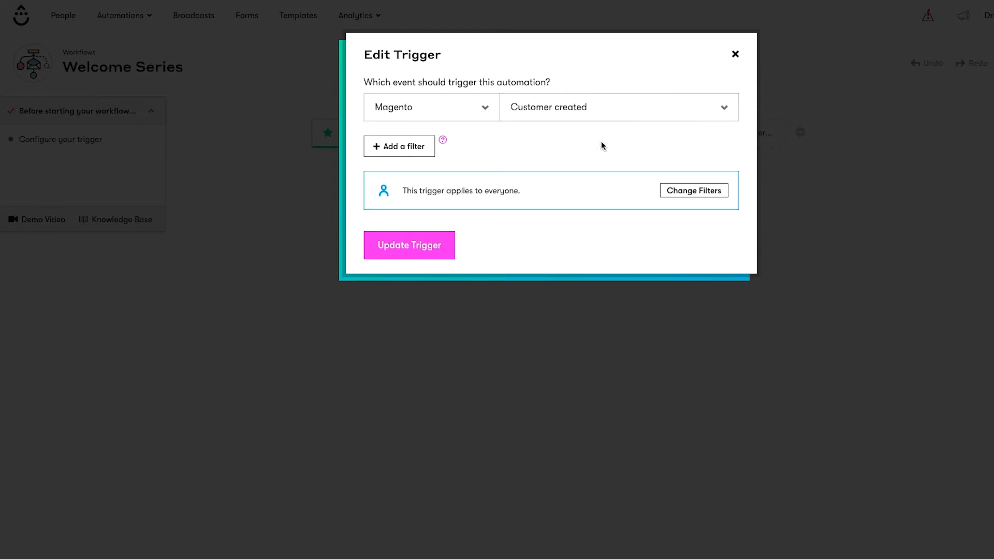
{"action": "left_click", "coordinate": [398, 255]}
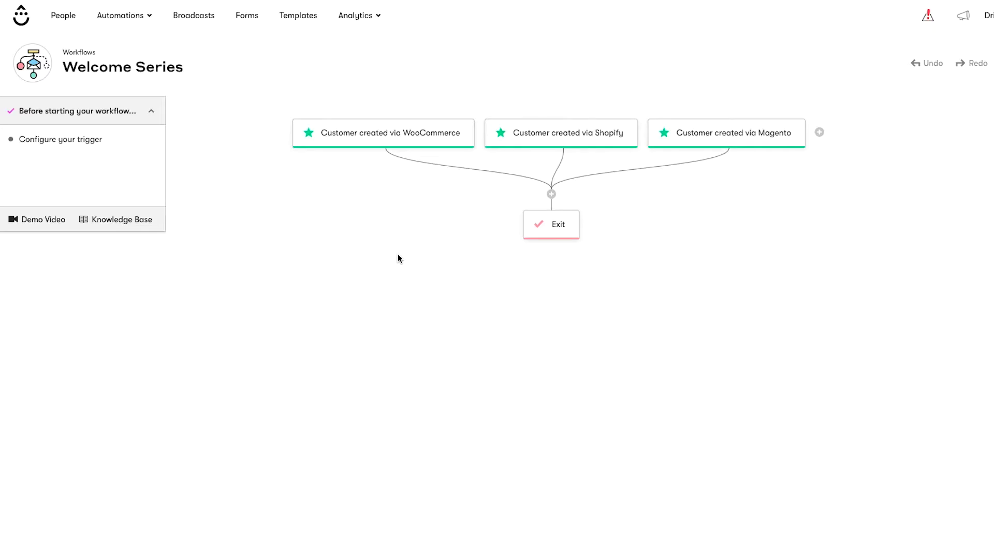
- Add a fourth trigger using Drip's Performed a custom event, with the custom event named Subscriber created
{"action": "left_click", "coordinate": [819, 132]}
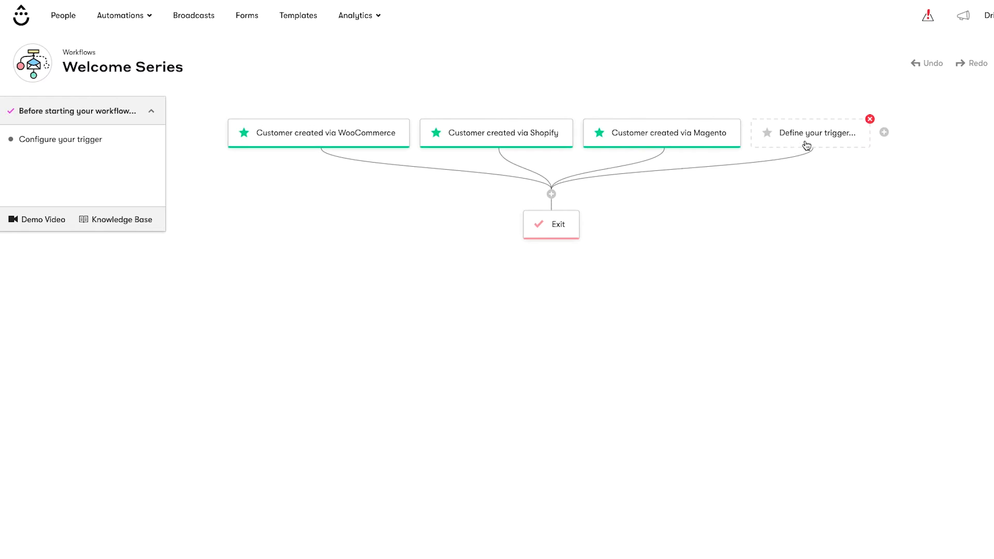
{"action": "left_click", "coordinate": [806, 144]}
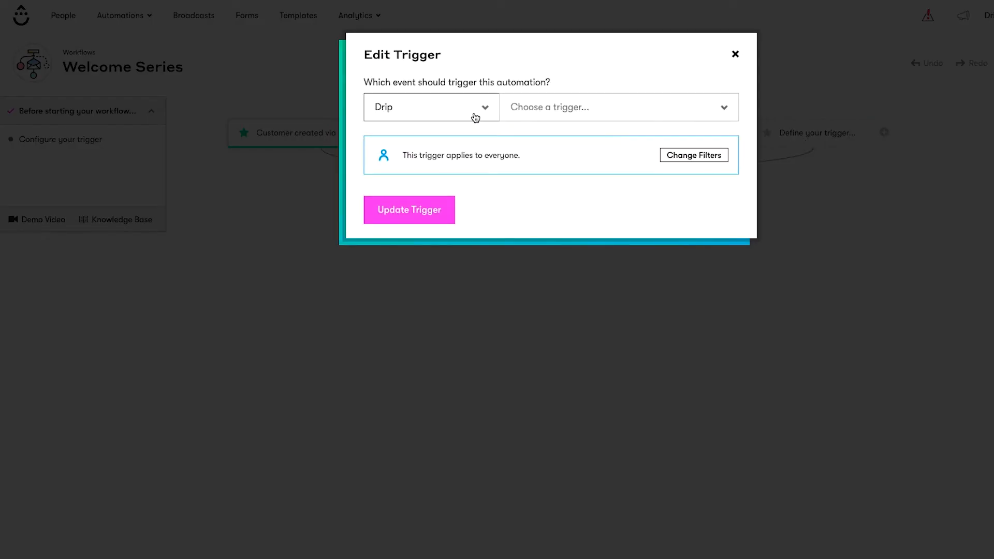
{"action": "left_click", "coordinate": [517, 108]}
{"action": "scroll", "coordinate": [580, 249], "scroll_direction": "down", "scroll_amount": 1}
{"action": "left_click", "coordinate": [543, 351]}
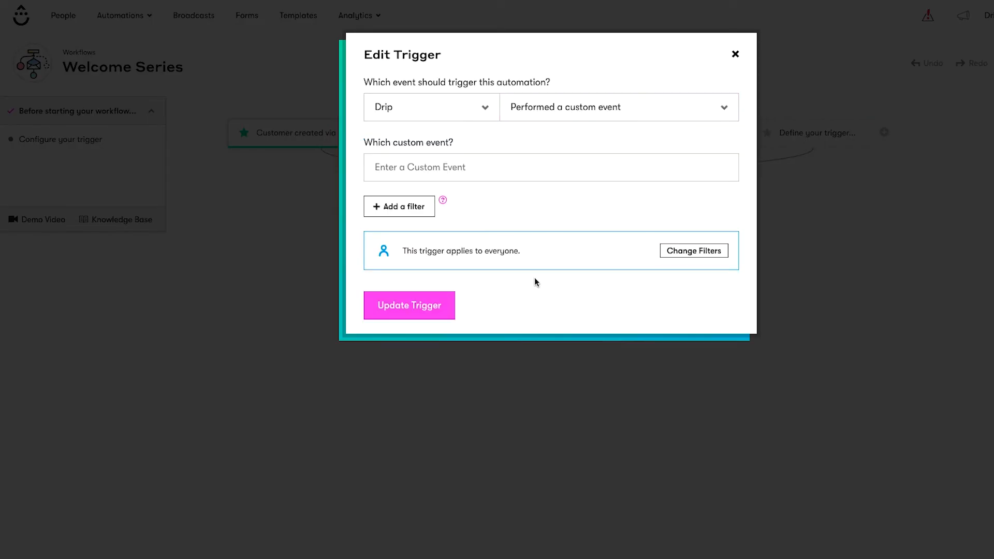
{"action": "left_click", "coordinate": [475, 175]}
{"action": "type", "text": "S"}
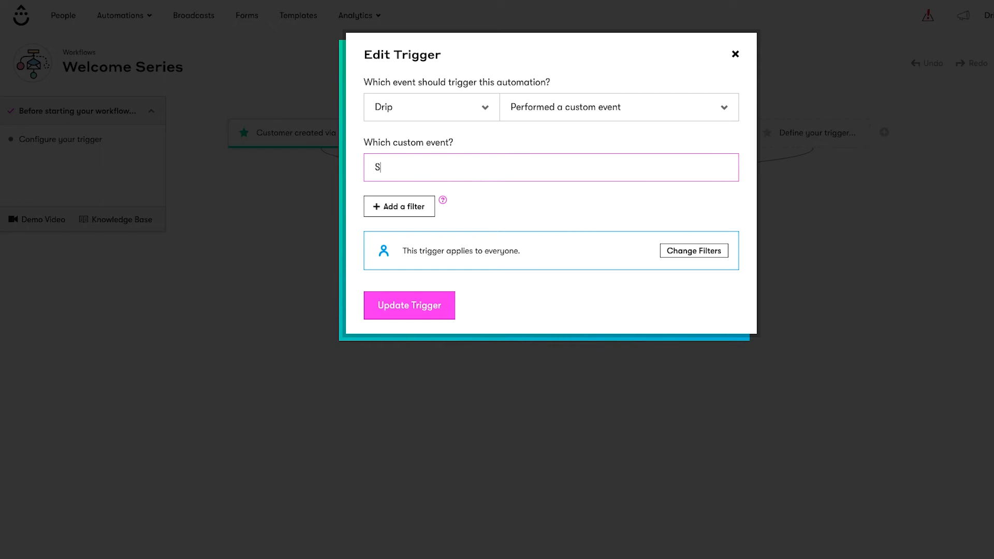
{"action": "type", "text": "ubscriber created"}
{"action": "left_click", "coordinate": [407, 309]}
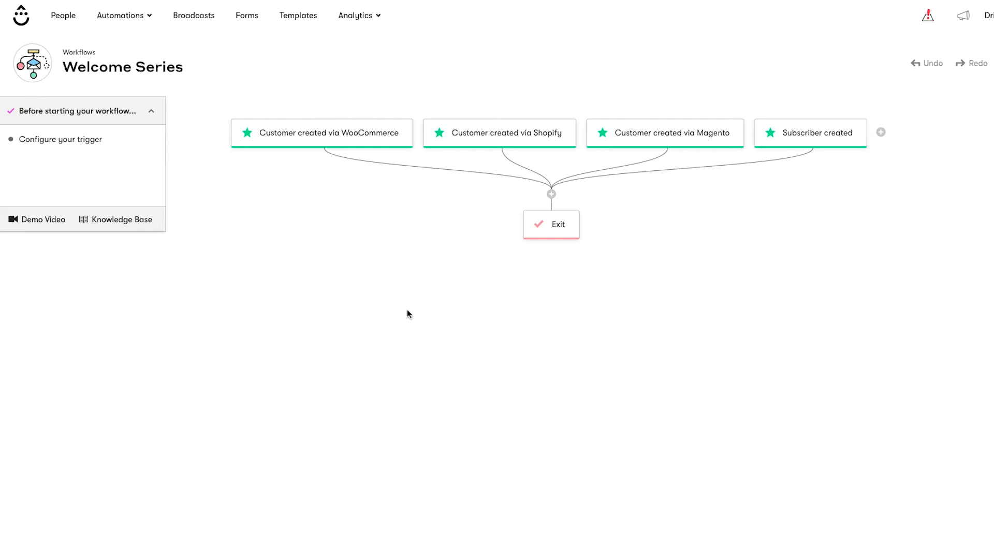
- Add an action below the triggers that sends a one-off email, choosing the Visual Builder for it
{"action": "left_click", "coordinate": [551, 195]}
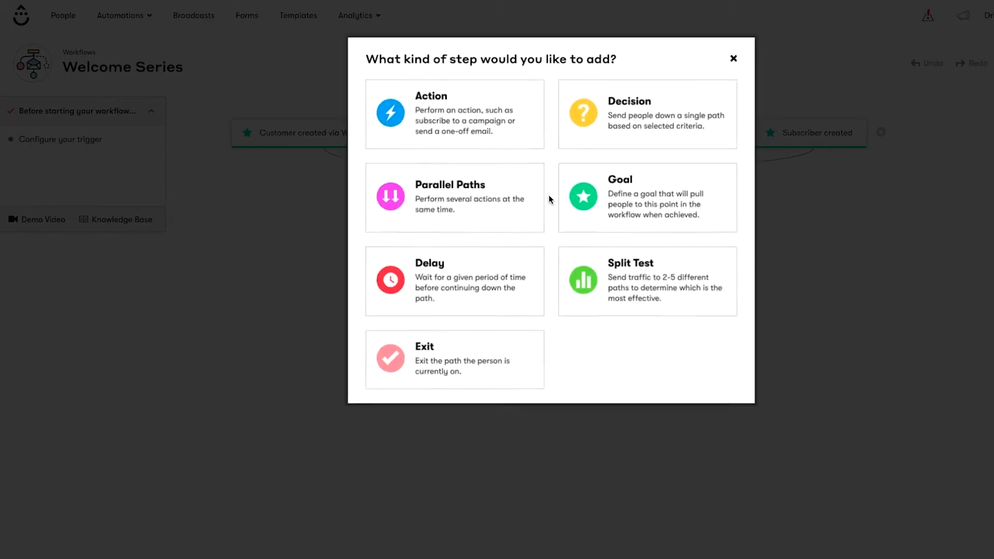
{"action": "left_click", "coordinate": [511, 140]}
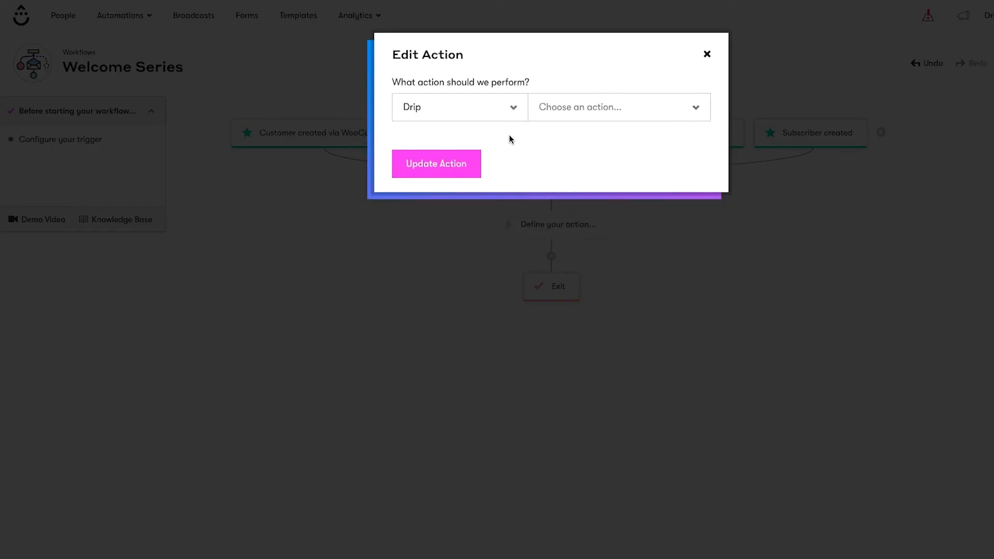
{"action": "left_click", "coordinate": [577, 113]}
{"action": "scroll", "coordinate": [604, 220], "scroll_direction": "down", "scroll_amount": 3}
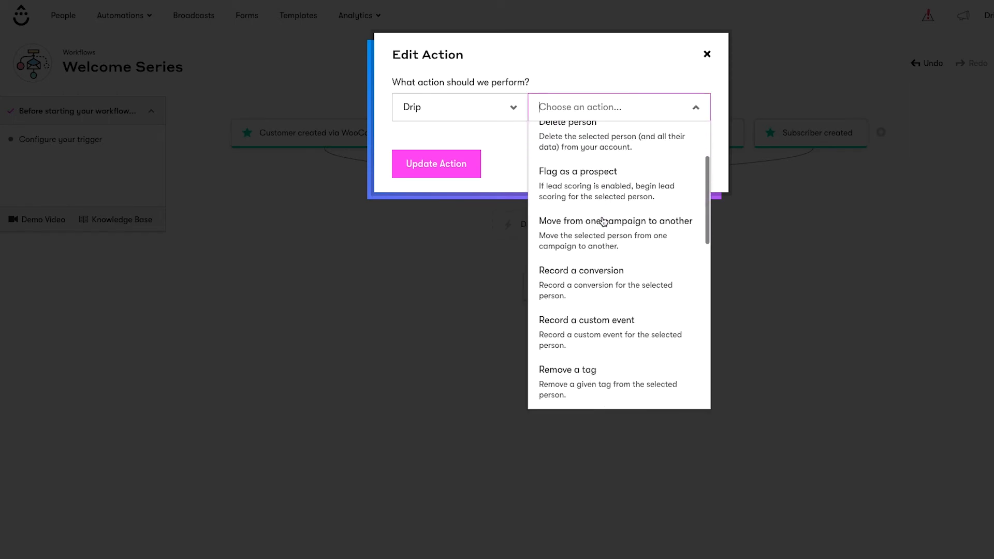
{"action": "scroll", "coordinate": [603, 221], "scroll_direction": "down", "scroll_amount": 5}
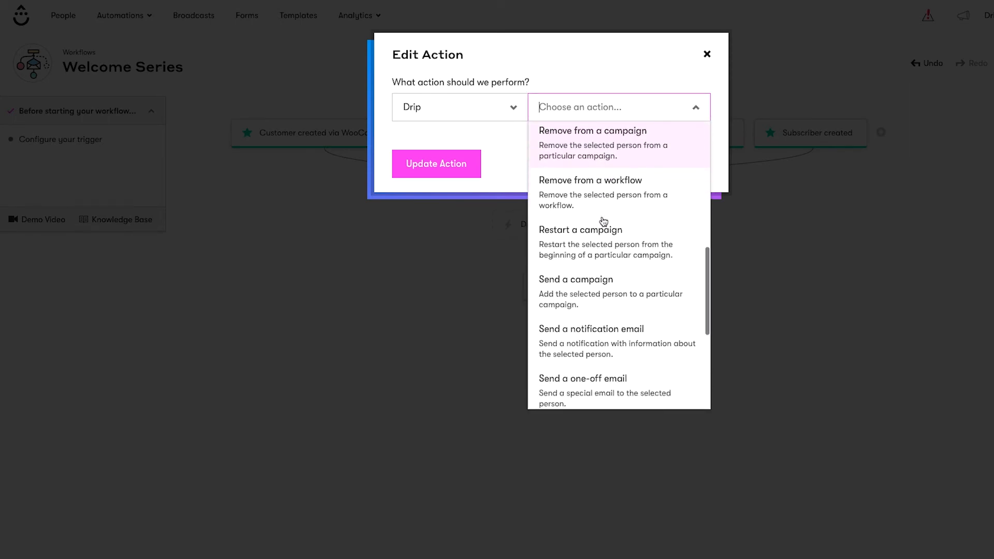
{"action": "scroll", "coordinate": [603, 221], "scroll_direction": "down", "scroll_amount": 1}
{"action": "left_click", "coordinate": [638, 338]}
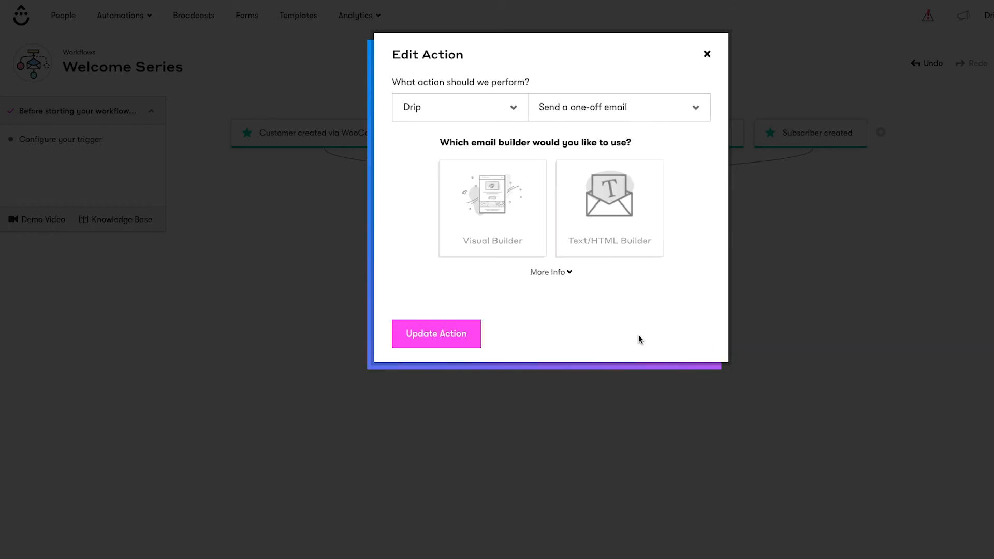
{"action": "left_click", "coordinate": [489, 213]}
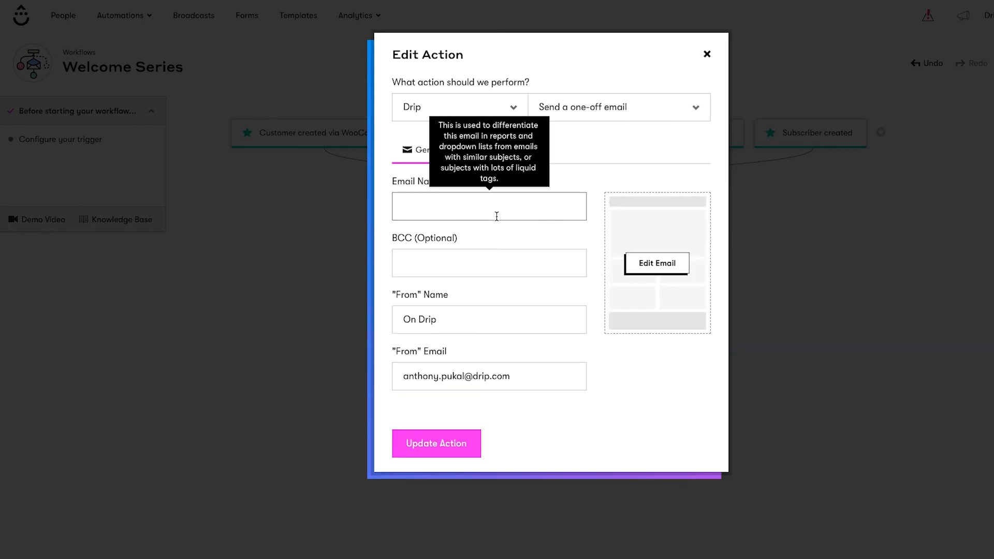
- Name the one-off email Welcome Email 1 and start its design from the saved template My Template
{"action": "left_click", "coordinate": [509, 212]}
{"action": "type", "text": "Welcome Email 1"}
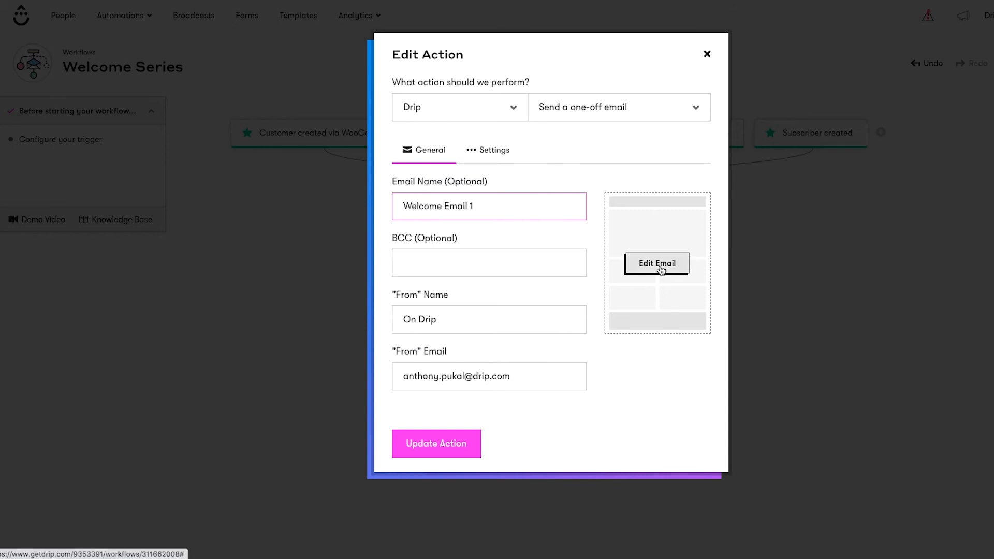
{"action": "left_click", "coordinate": [659, 266]}
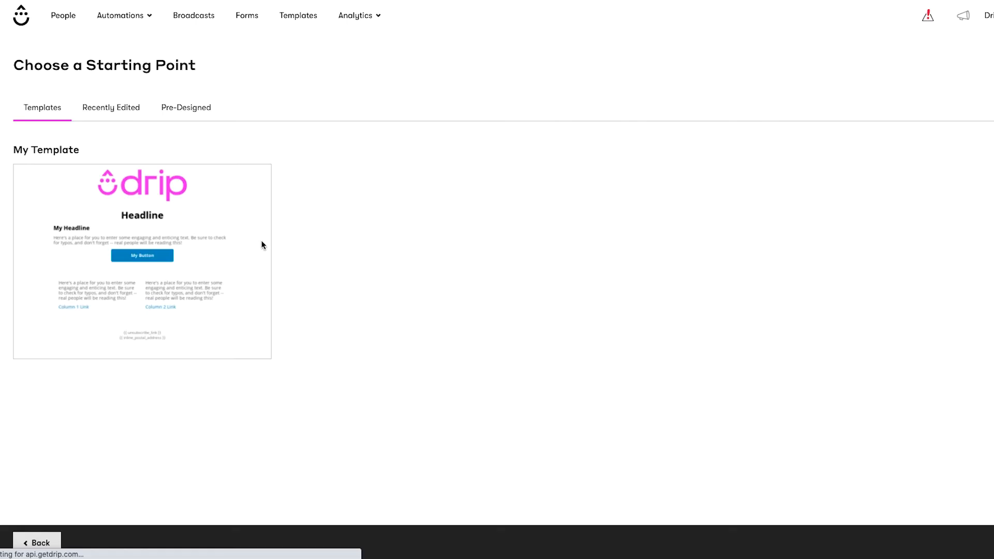
{"action": "left_click", "coordinate": [117, 107]}
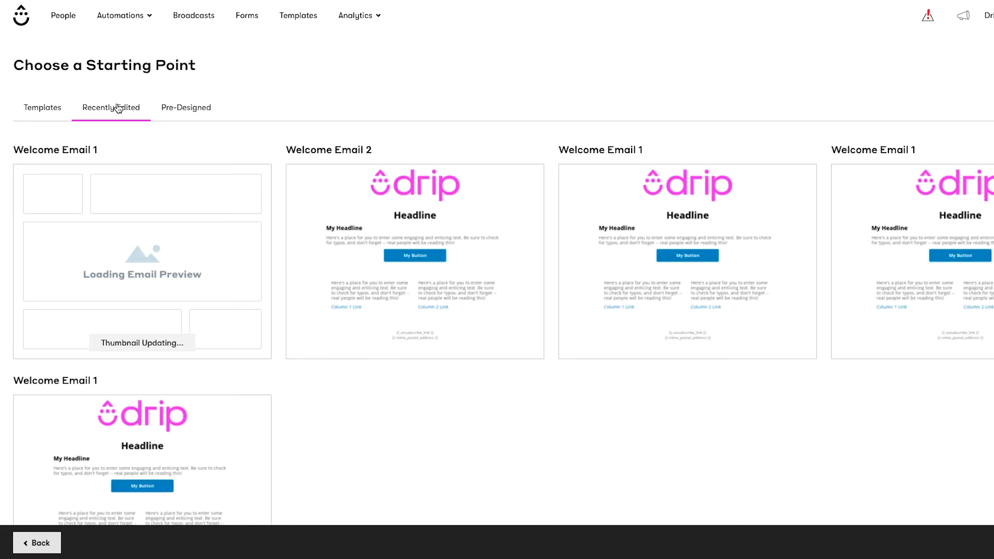
{"action": "left_click", "coordinate": [186, 113]}
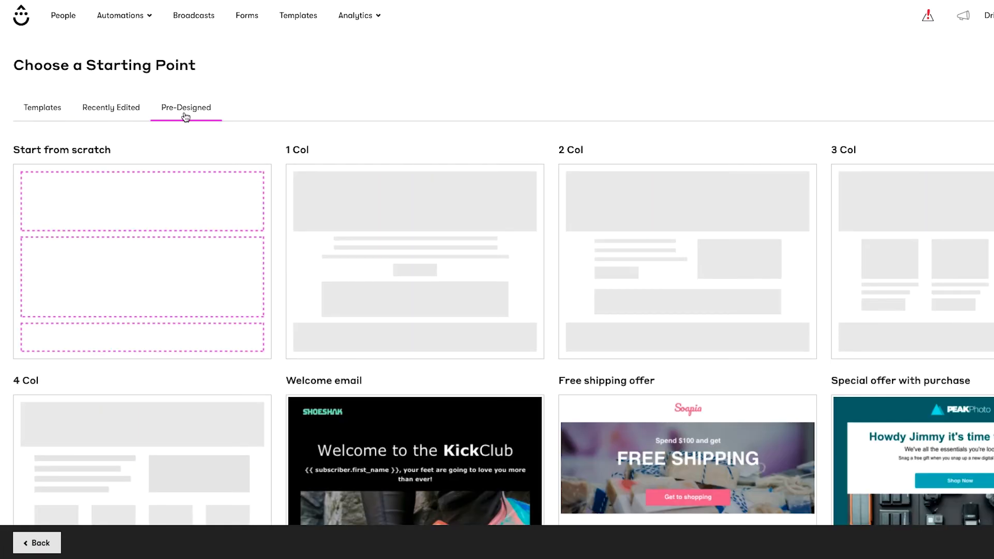
{"action": "left_click", "coordinate": [37, 116]}
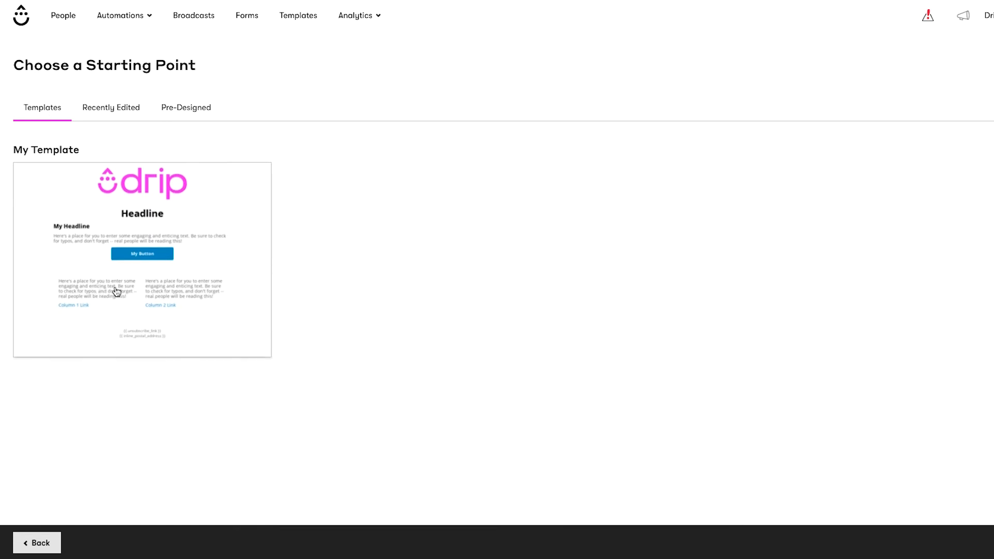
{"action": "left_click", "coordinate": [151, 279]}
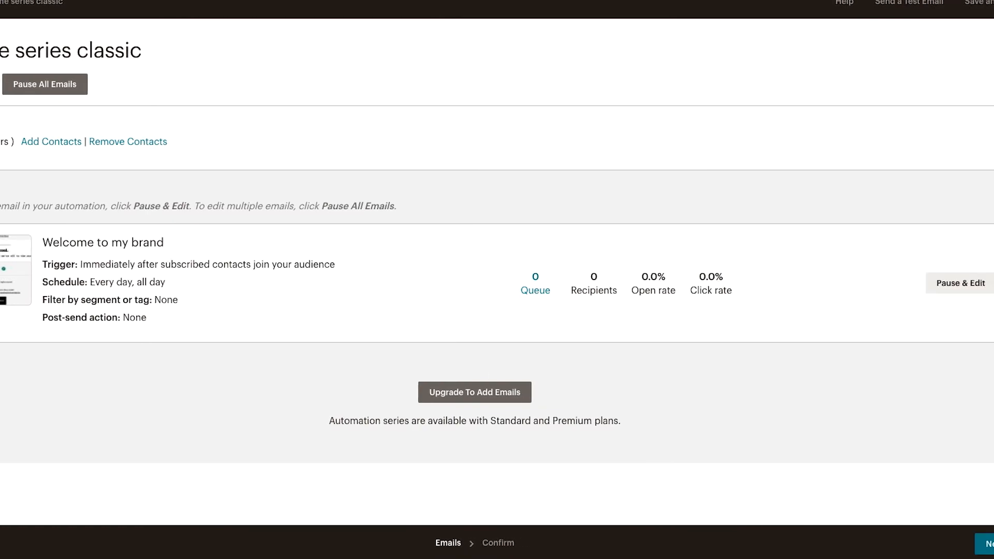
- Switch to Mailchimp, pause the Welcome to my brand email in the welcome series and open it for editing
{"action": "left_click", "coordinate": [926, 284]}
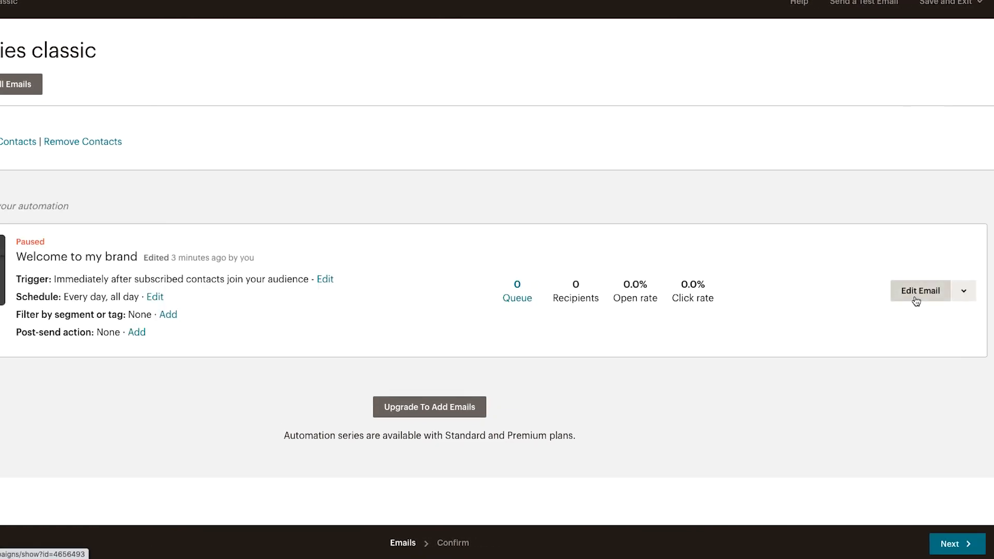
{"action": "left_click", "coordinate": [916, 295]}
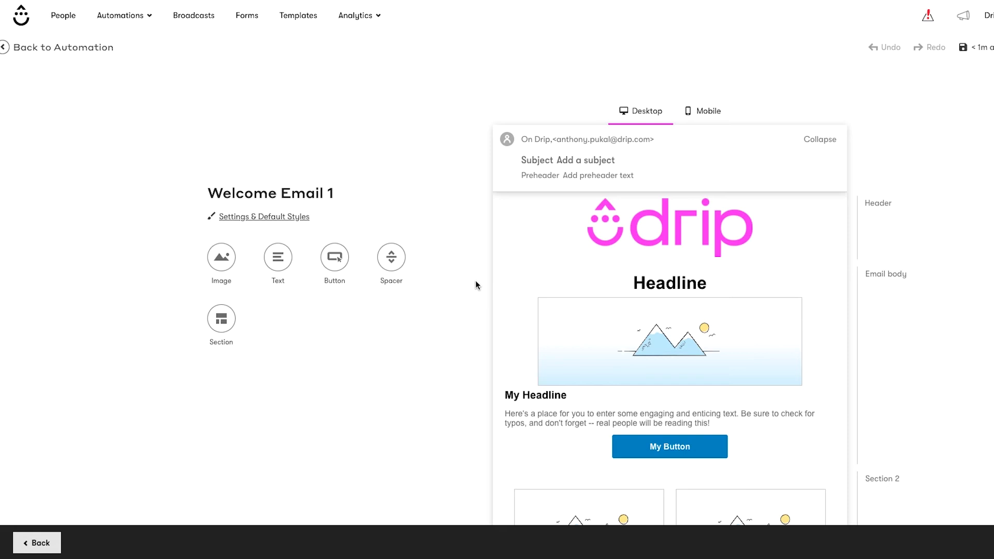
- In Drip, set the Welcome Email 1 subject to "Welcome to Brand Name" and preheader to "you're in the club", and return to the automation
{"action": "left_click", "coordinate": [599, 158]}
{"action": "type", "text": "Welcome to Brand Name"}
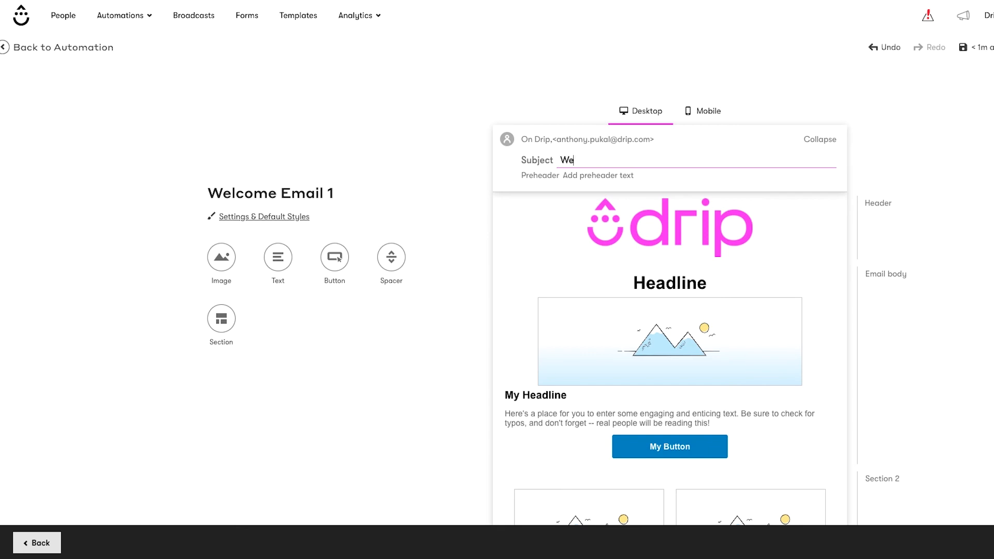
{"action": "left_click", "coordinate": [593, 176]}
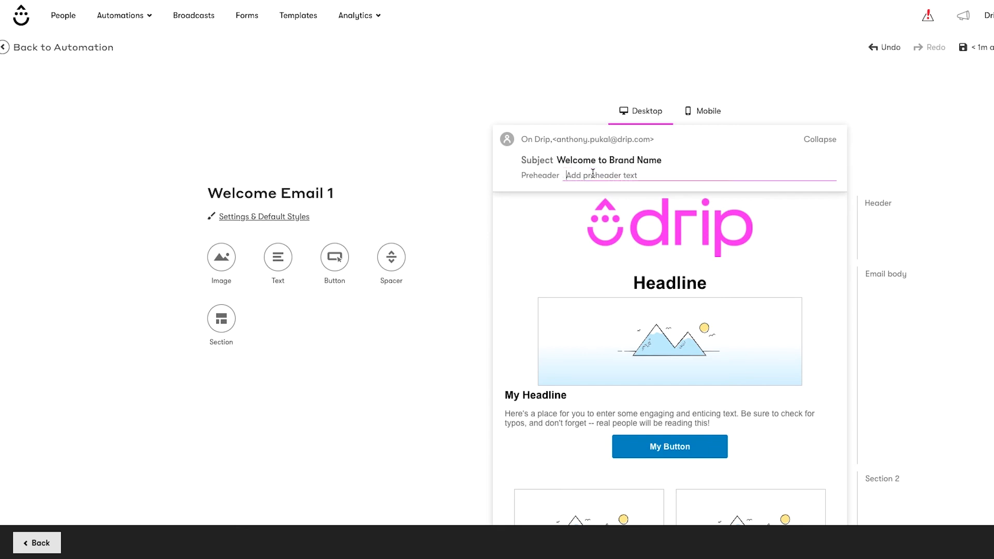
{"action": "type", "text": "you're in the club"}
{"action": "left_click", "coordinate": [60, 48]}
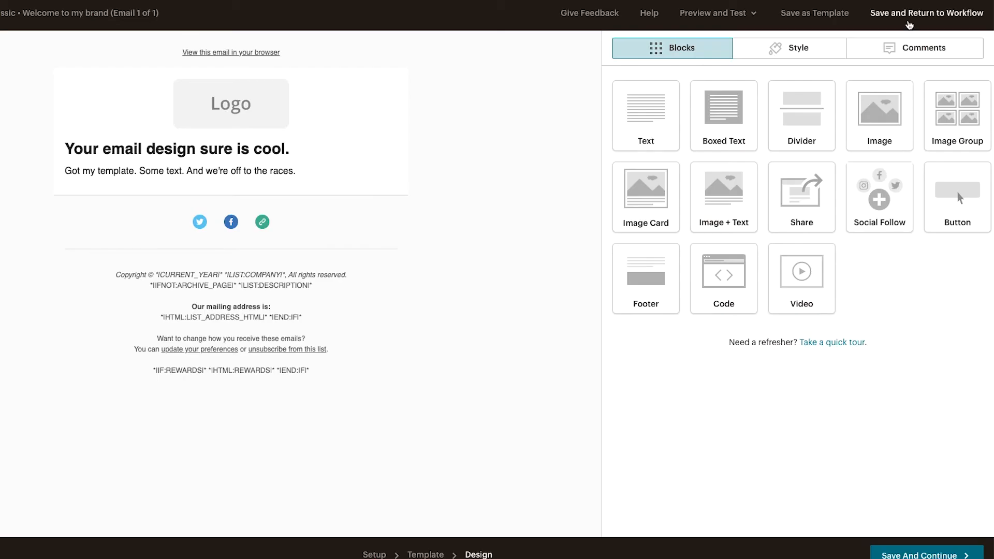
- Save the Mailchimp email and return to its workflow, and in Drip add a 1-day delay resuming at 11:00 am after Welcome Email 1
{"action": "left_click", "coordinate": [909, 21]}
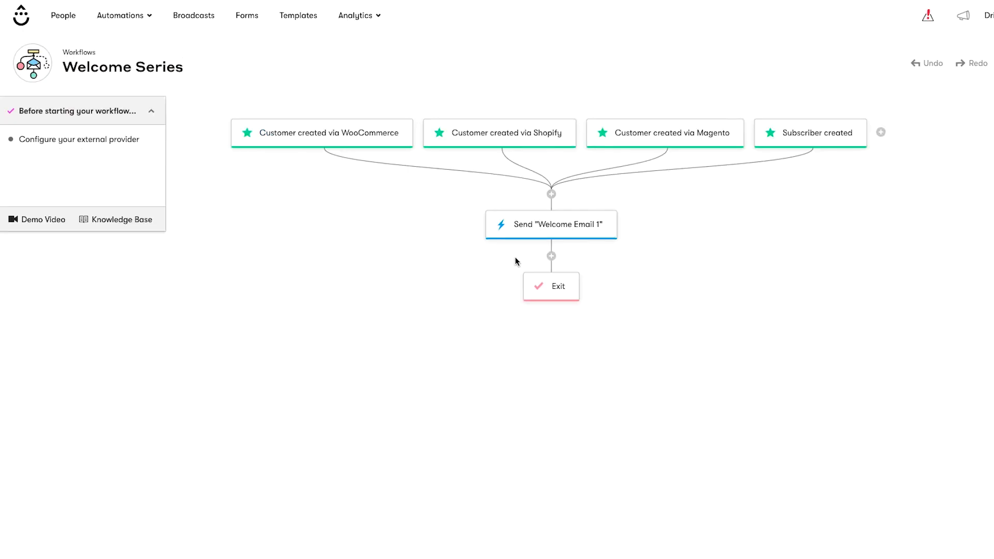
{"action": "left_click", "coordinate": [551, 256]}
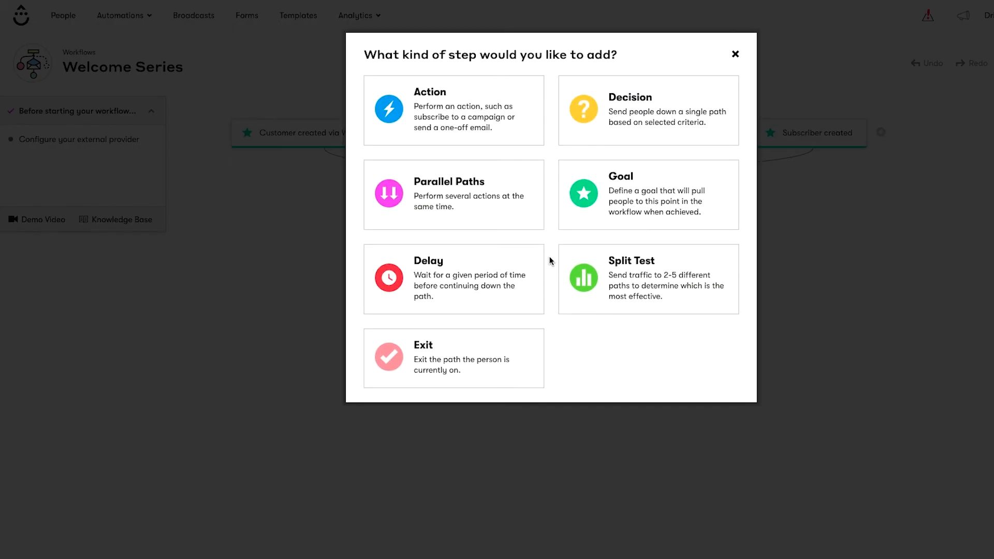
{"action": "left_click", "coordinate": [535, 263]}
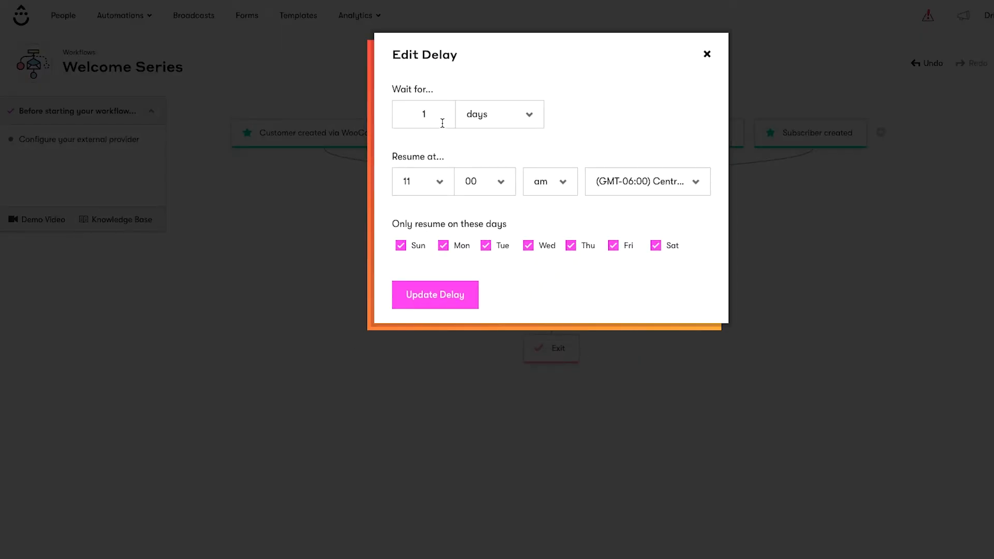
{"action": "left_click", "coordinate": [434, 299]}
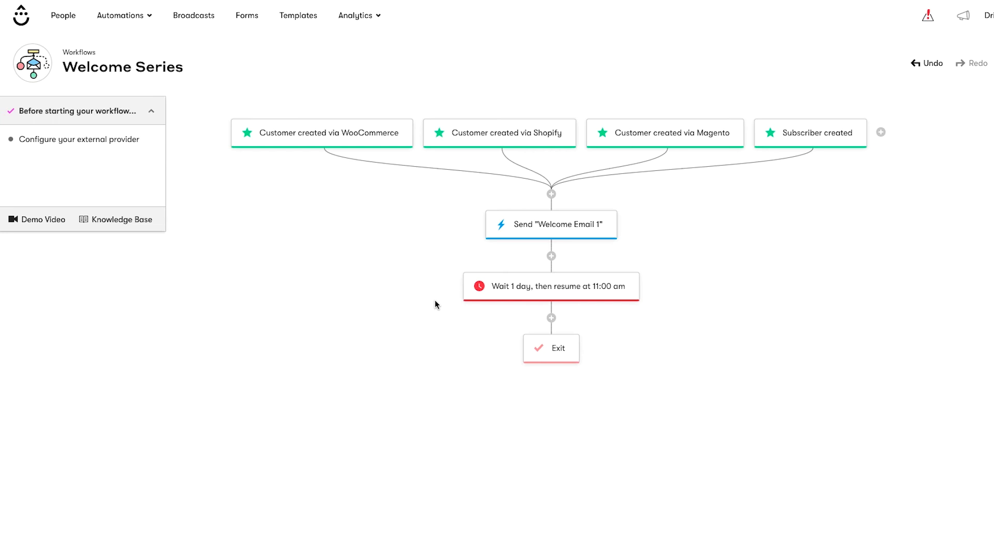
- Add an action below the delay that sends a one-off email, choosing the Visual Builder for it
{"action": "left_click", "coordinate": [551, 318]}
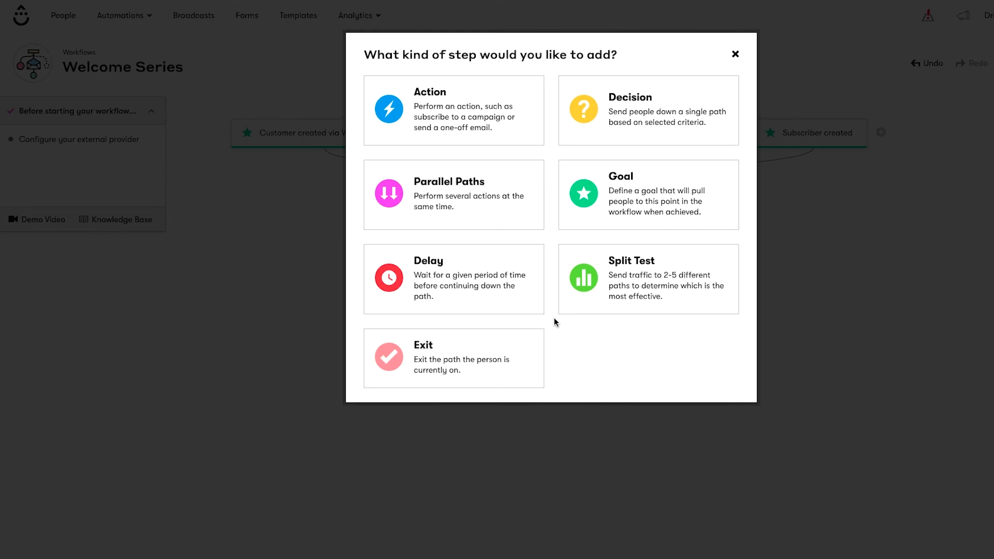
{"action": "left_click", "coordinate": [498, 131]}
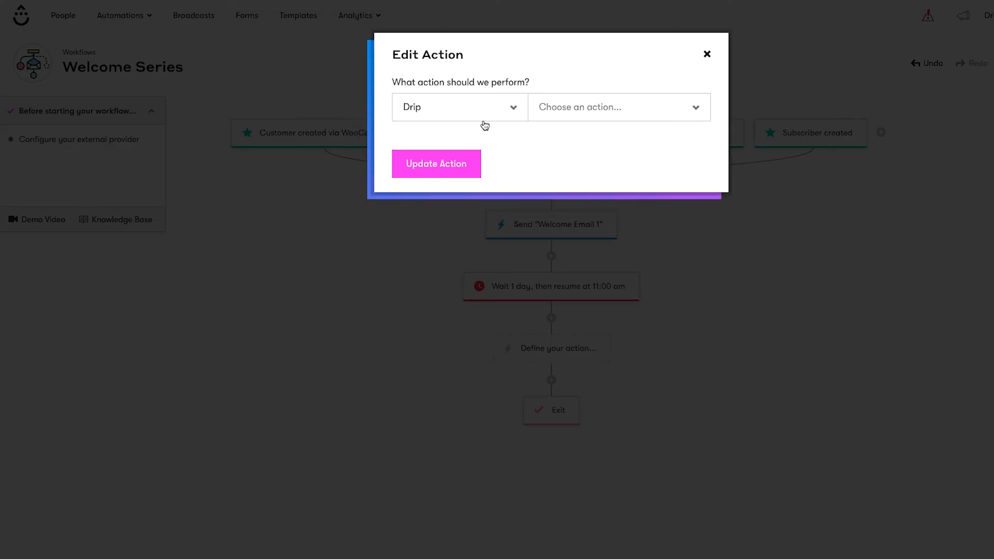
{"action": "left_click", "coordinate": [593, 115]}
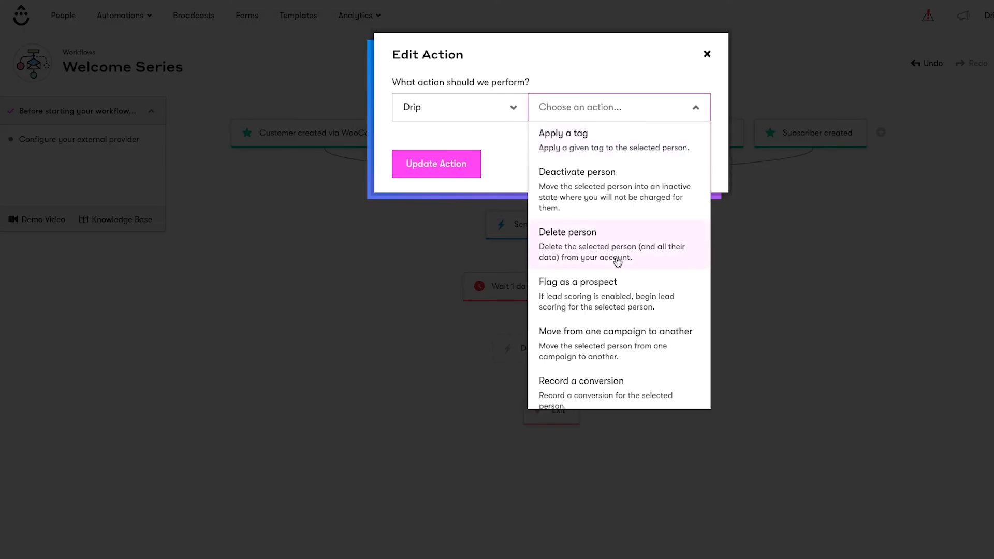
{"action": "scroll", "coordinate": [617, 263], "scroll_direction": "down", "scroll_amount": 8}
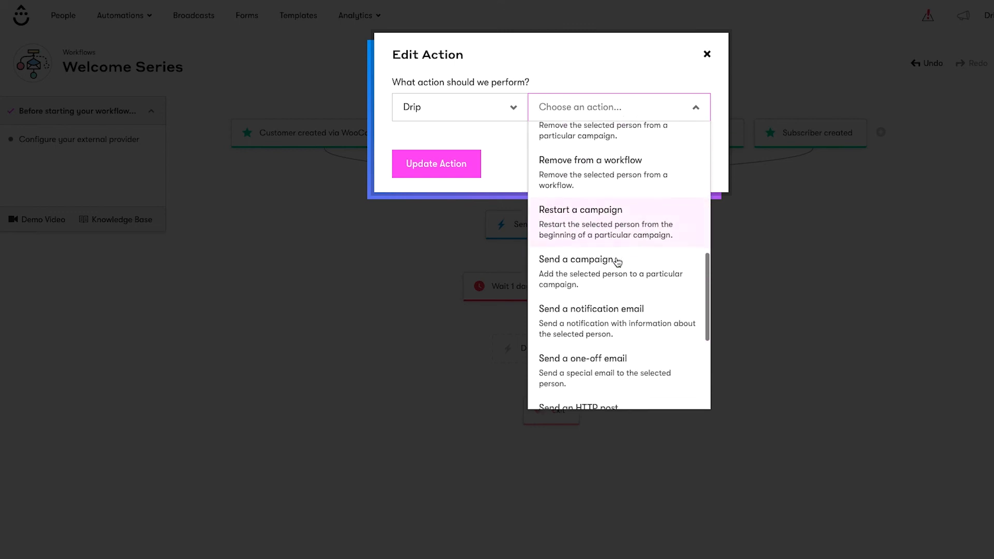
{"action": "left_click", "coordinate": [613, 350]}
{"action": "left_click", "coordinate": [496, 223]}
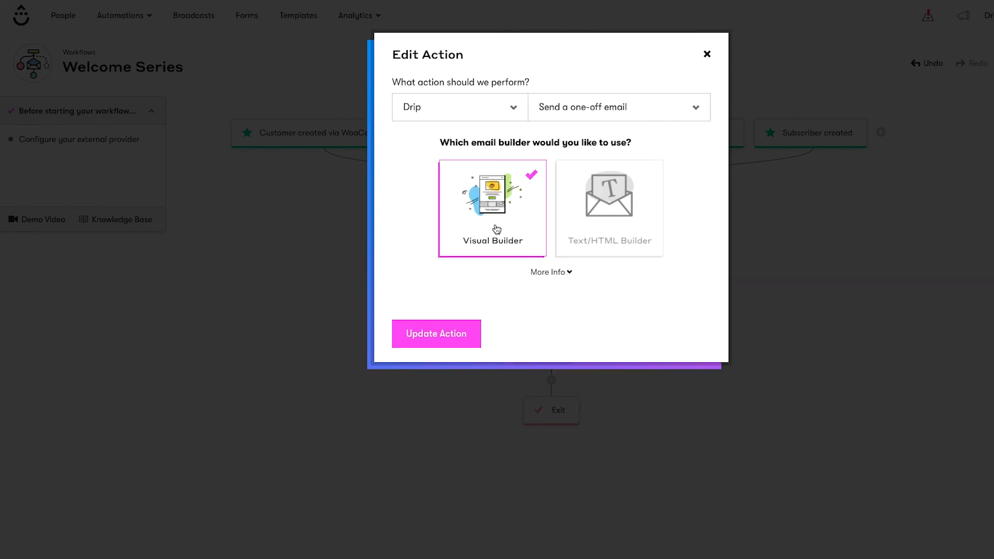
- Name the second one-off email Welcome Email 2 and start its design from My Template
{"action": "left_click", "coordinate": [509, 214]}
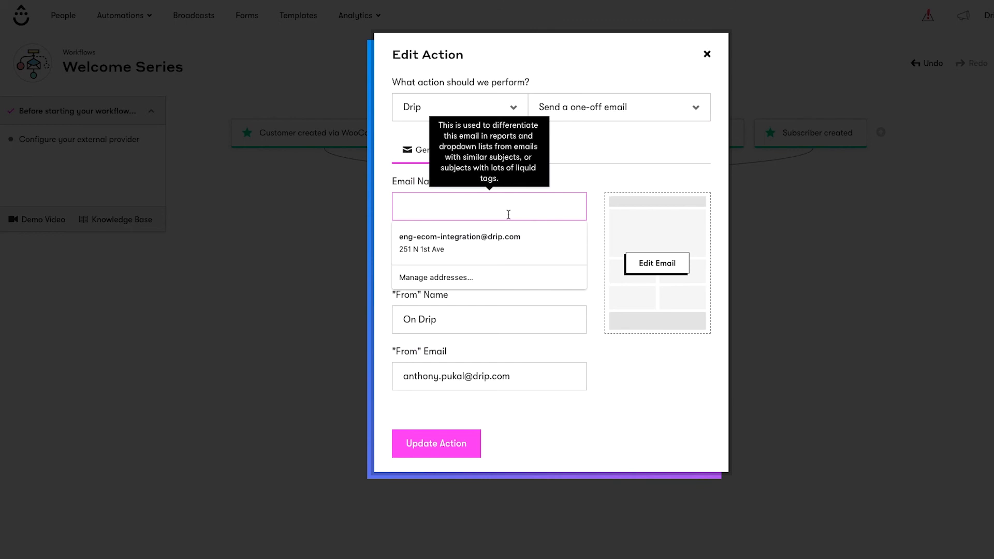
{"action": "type", "text": "Welcome Email 2"}
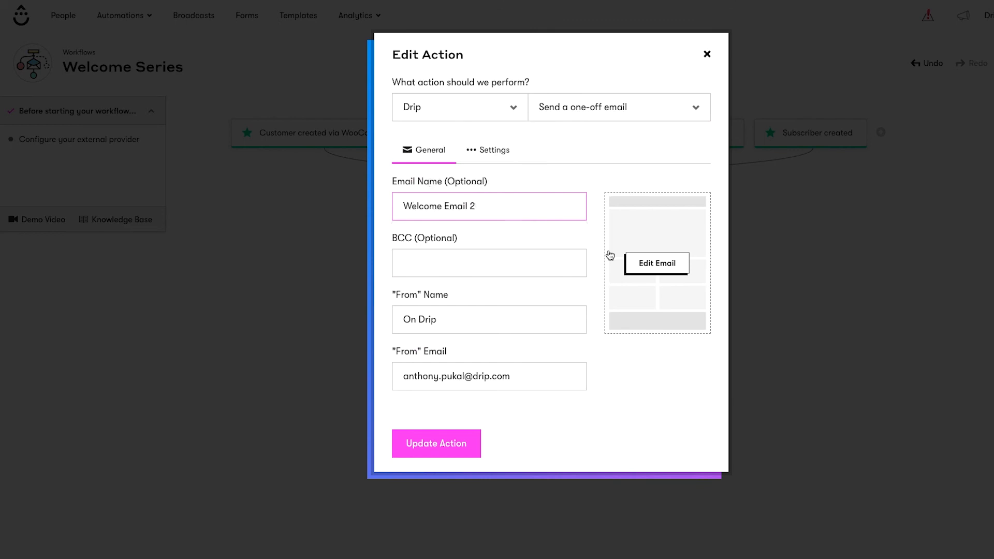
{"action": "left_click", "coordinate": [657, 273]}
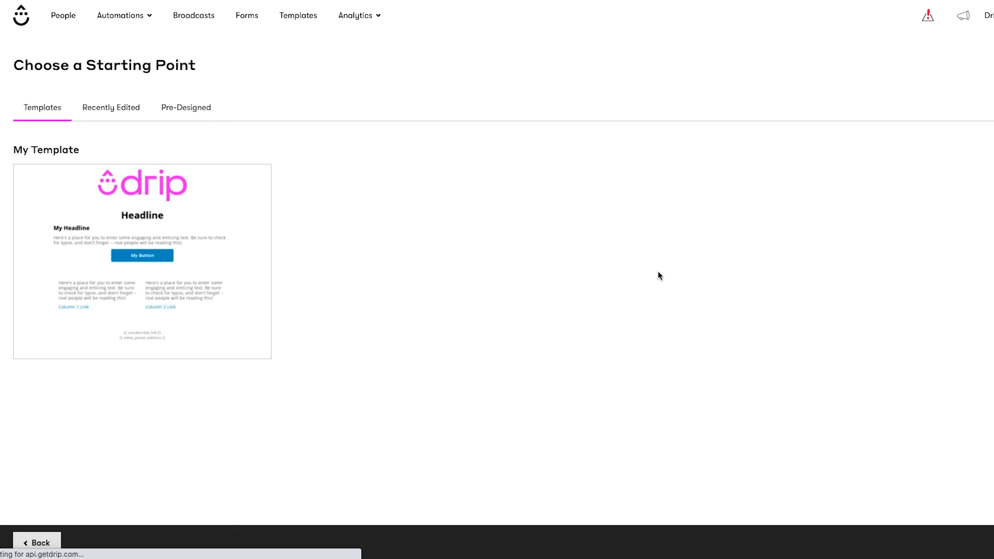
{"action": "left_click", "coordinate": [160, 290]}
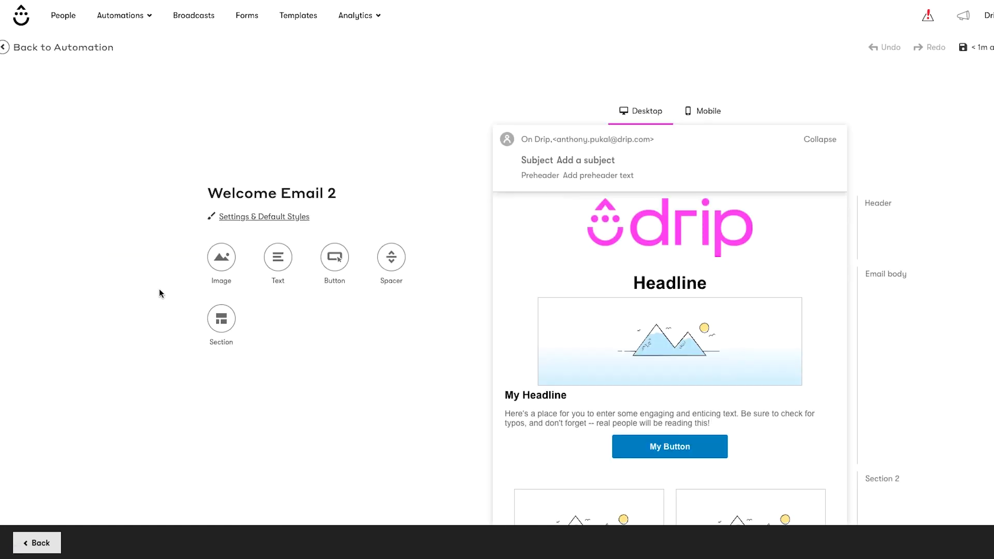
- Set the second email's subject to "Welcome Email 2" and its preheader to "you're still in the club"
{"action": "left_click", "coordinate": [579, 161]}
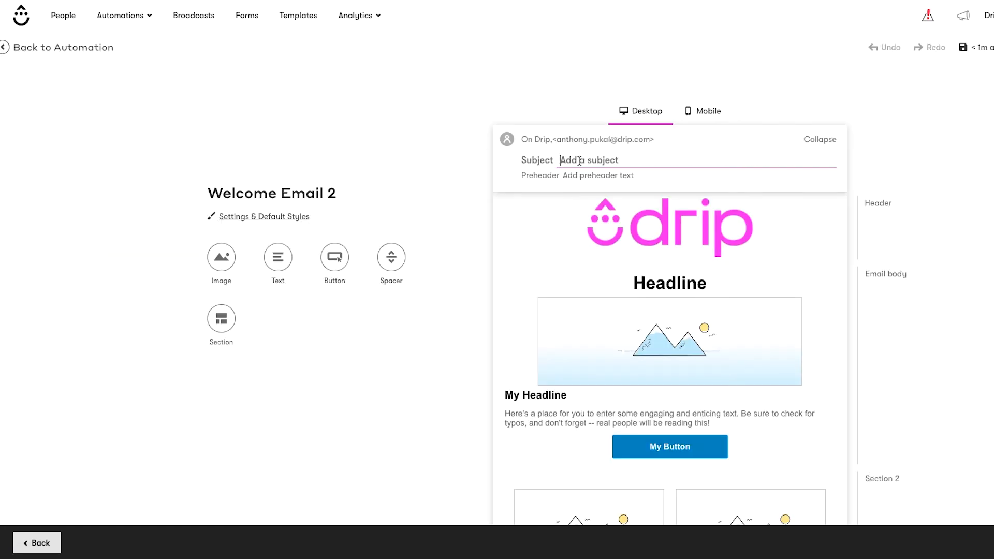
{"action": "type", "text": "Welcome Email 2"}
{"action": "key", "text": "Tab"}
{"action": "type", "text": "you're still in the c"}
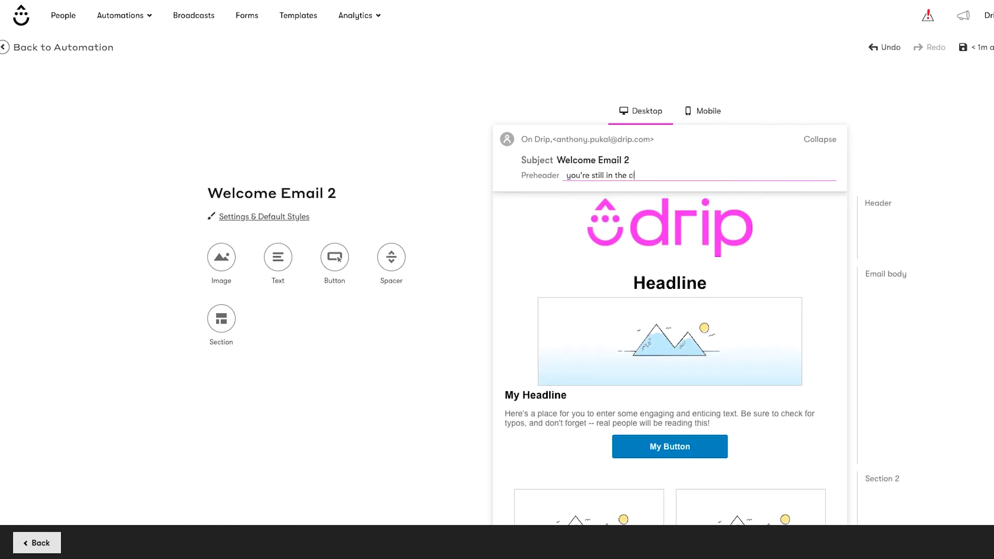
{"action": "type", "text": "lub"}
{"action": "left_click", "coordinate": [466, 235]}
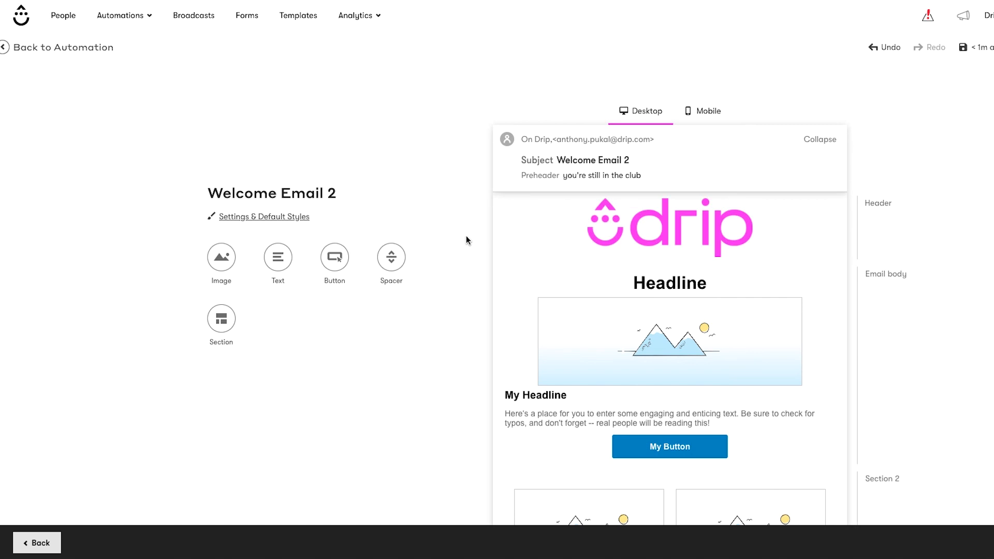
- Return from the email builder to the automation and start the Welcome Series workflow
{"action": "left_click", "coordinate": [63, 49]}
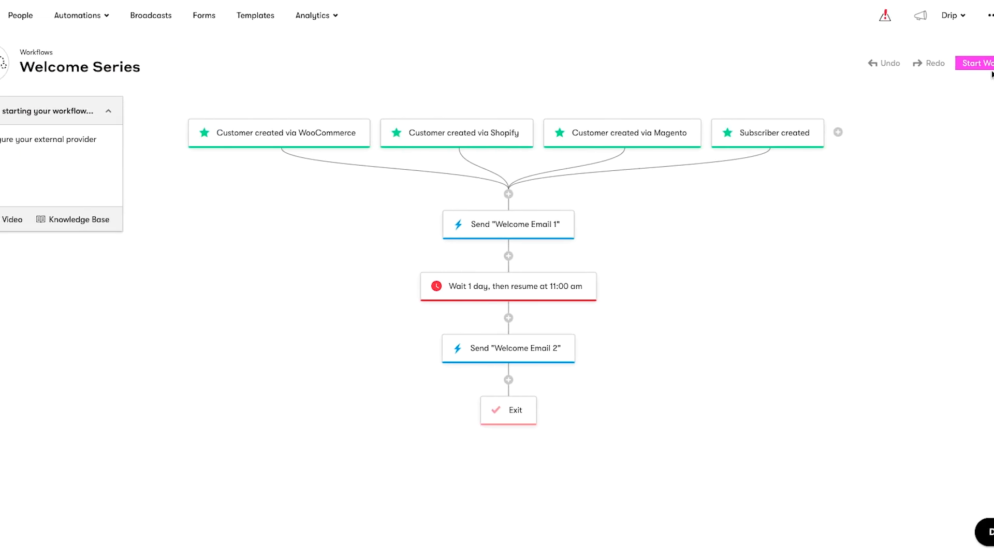
{"action": "left_click", "coordinate": [914, 69]}
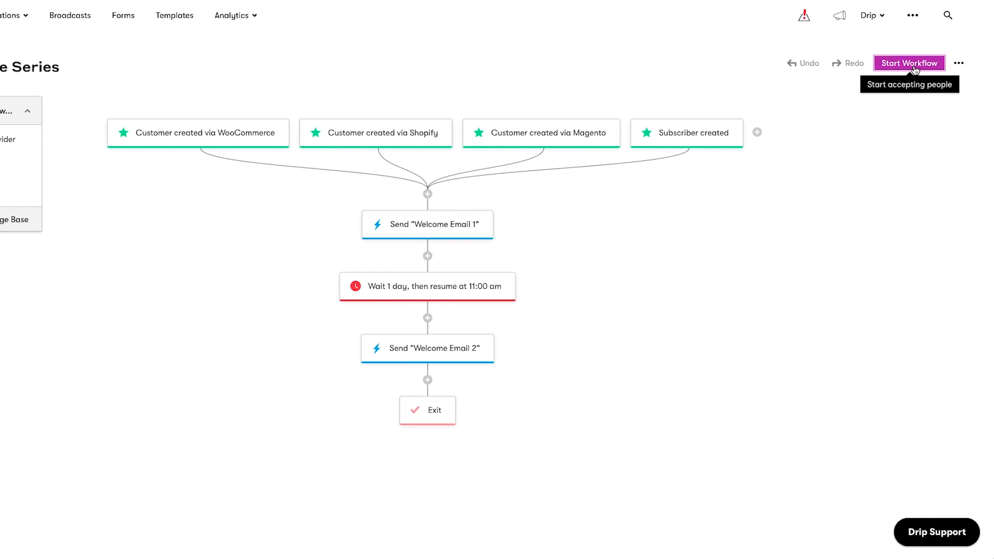